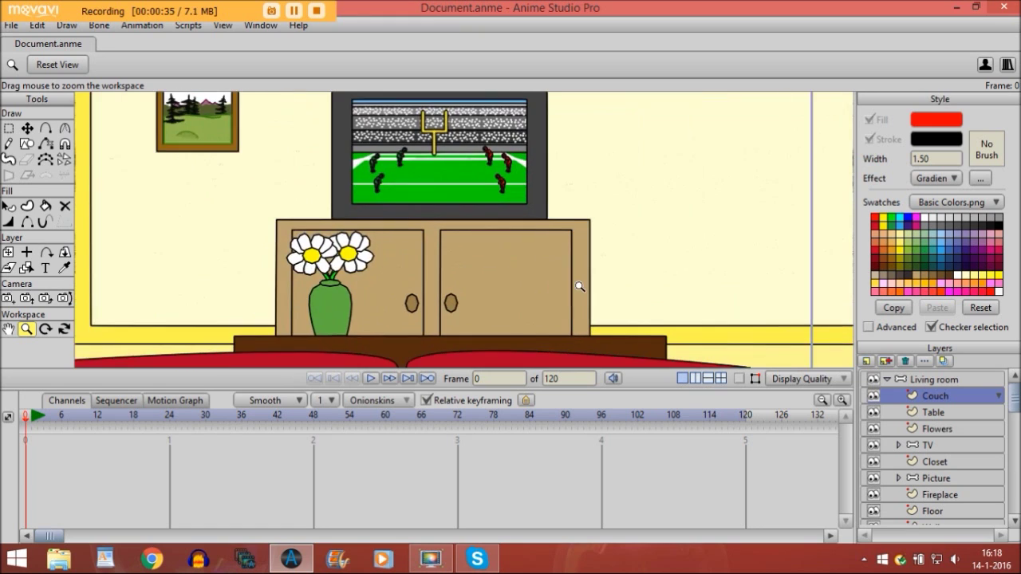
- Add a vector layer named "Light" directly above the TV layer
left_click(8, 329)
left_click_drag(293, 230, 277, 336)
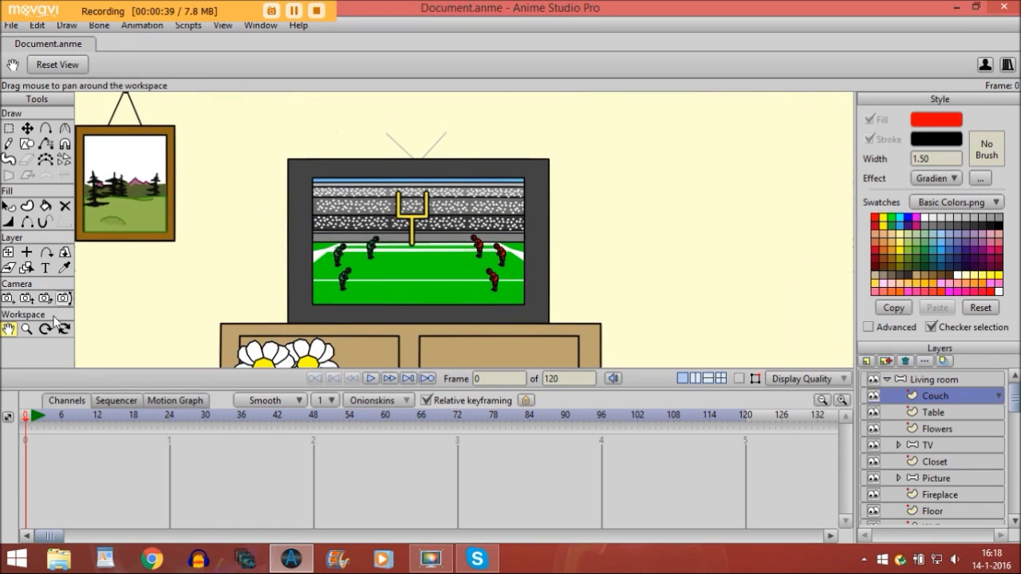
left_click(29, 328)
left_click_drag(342, 296, 460, 301)
left_click(8, 329)
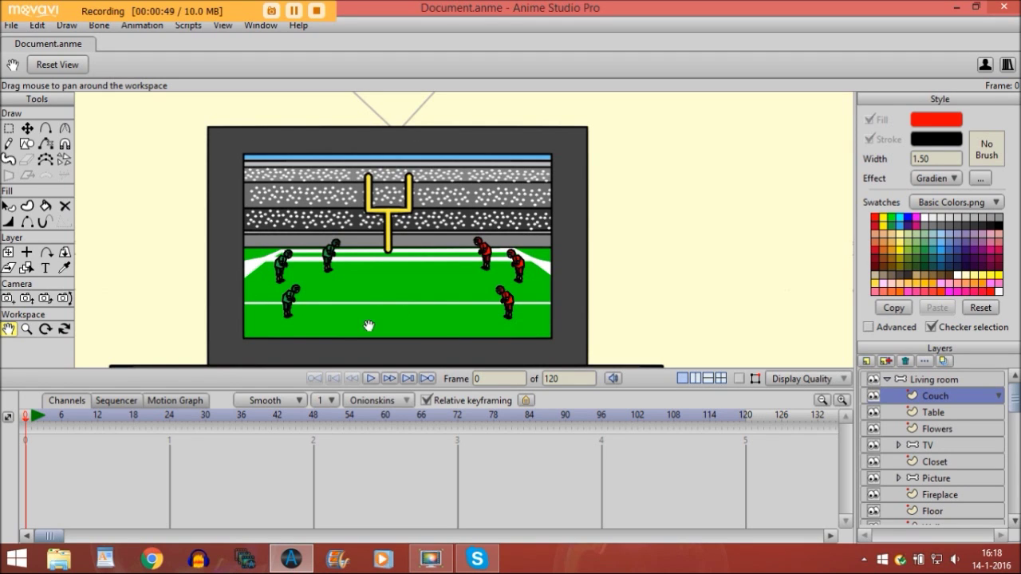
left_click(930, 445)
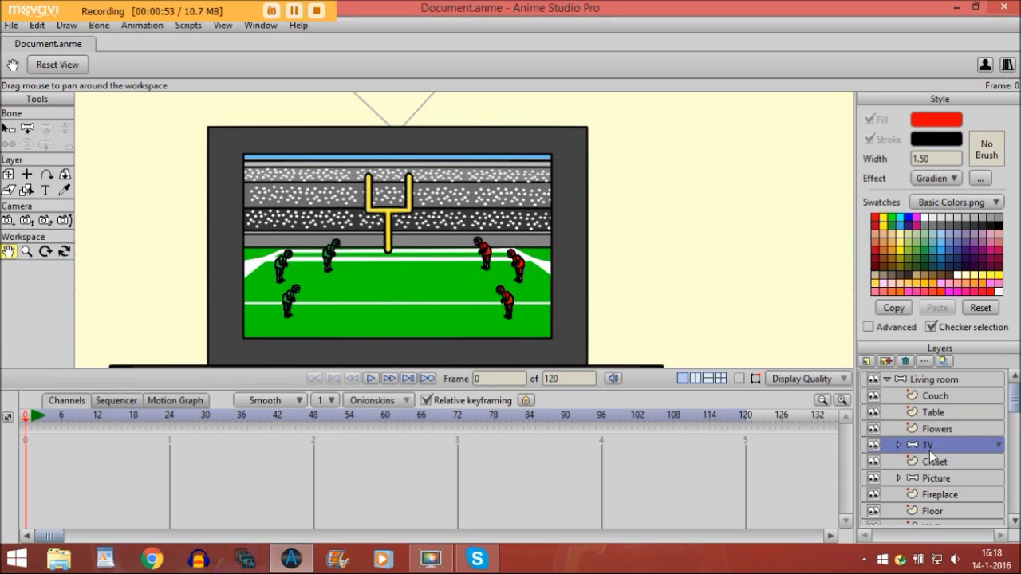
left_click(867, 361)
left_click(872, 378)
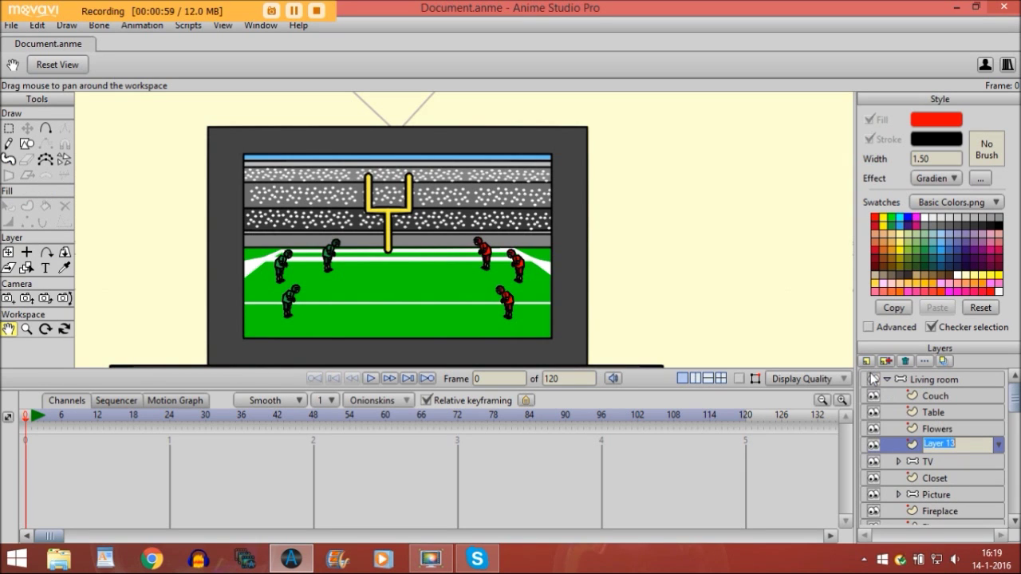
key("Caps_Lock")
type("L")
key("Caps_Lock")
type("ight")
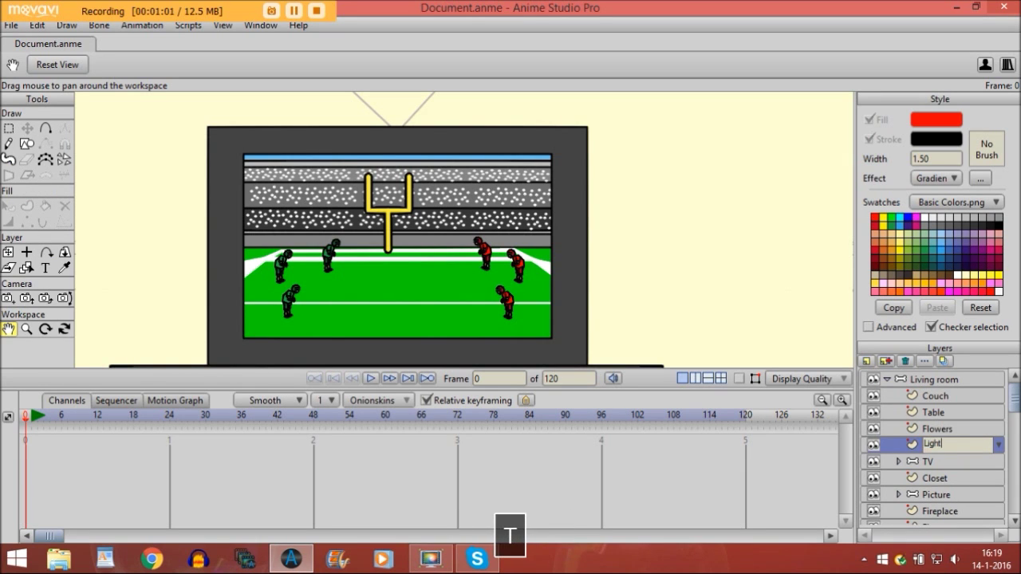
key("Return")
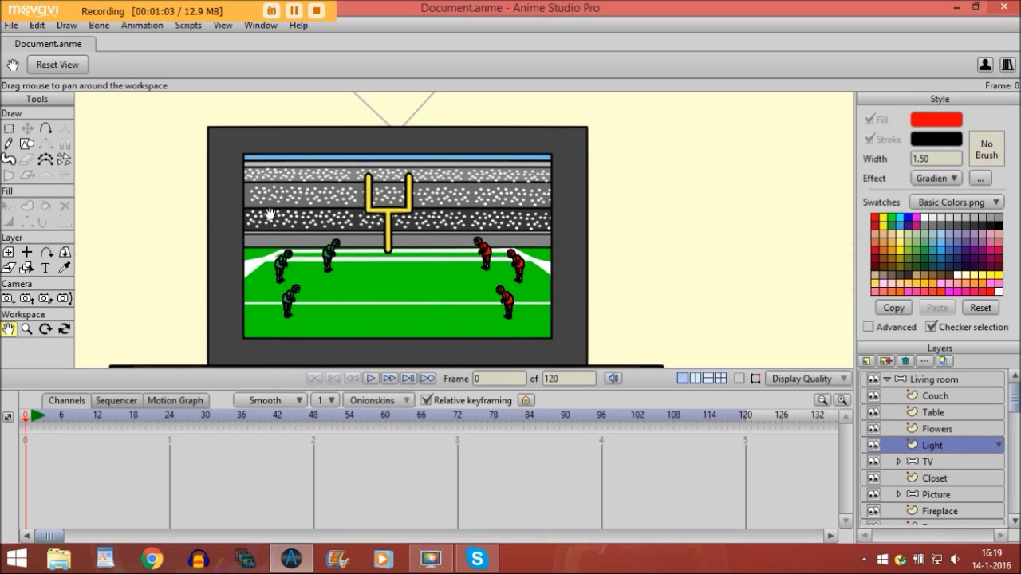
- Draw two nested rectangles without automatic fill or stroke, one along the TV screen's edge and a slightly larger one around it
left_click(27, 143)
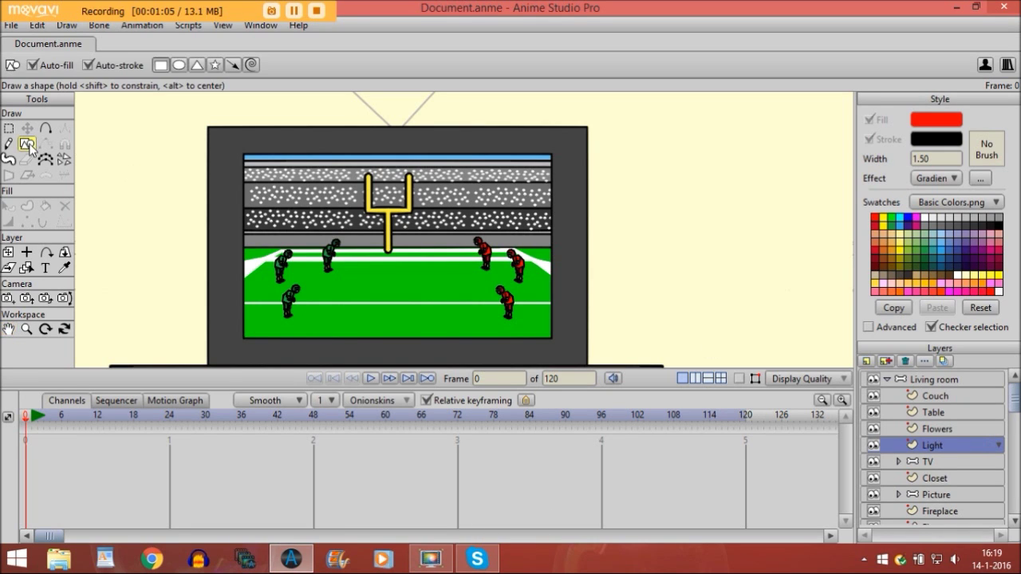
left_click(88, 65)
left_click(32, 66)
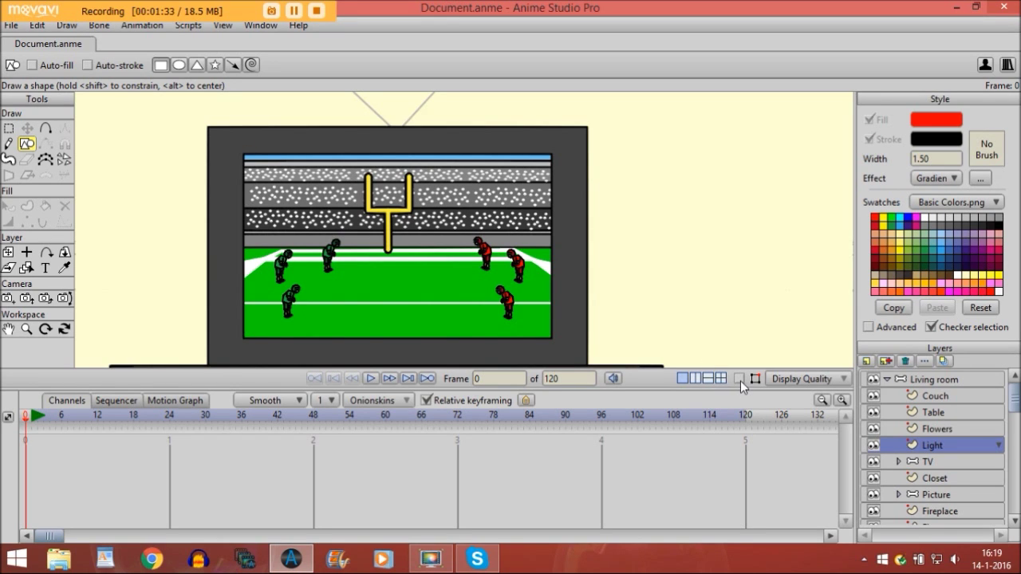
left_click(739, 379)
left_click(159, 67)
left_click_drag(243, 153, 551, 338)
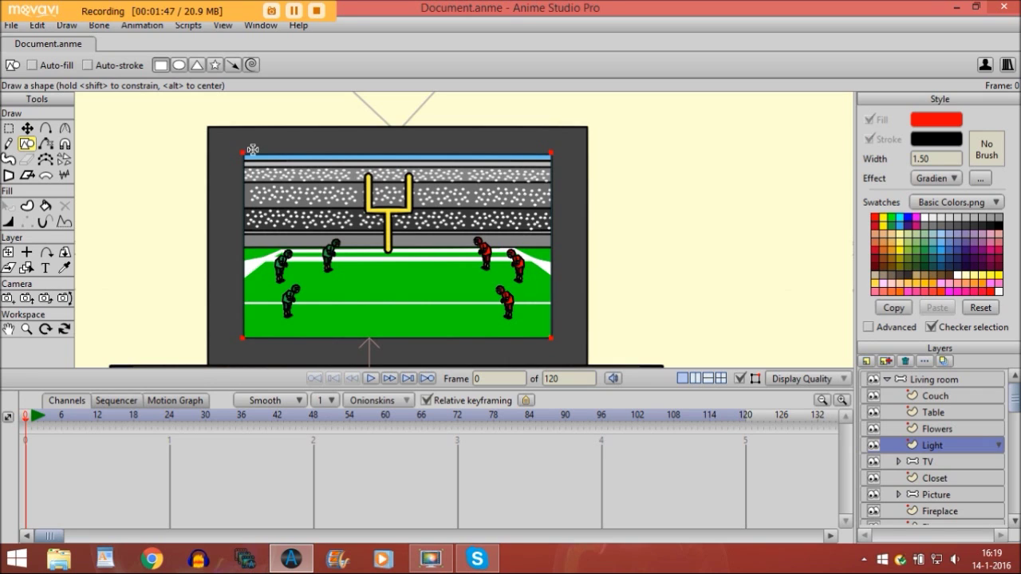
mouse_move(229, 139)
left_mouse_down()
mouse_move(275, 188)
mouse_move(551, 318)
mouse_move(563, 351)
left_mouse_up()
- Create a white, fill-only shape from the band between the two rectangles around the TV screen
left_click(28, 208)
key("ctrl+a")
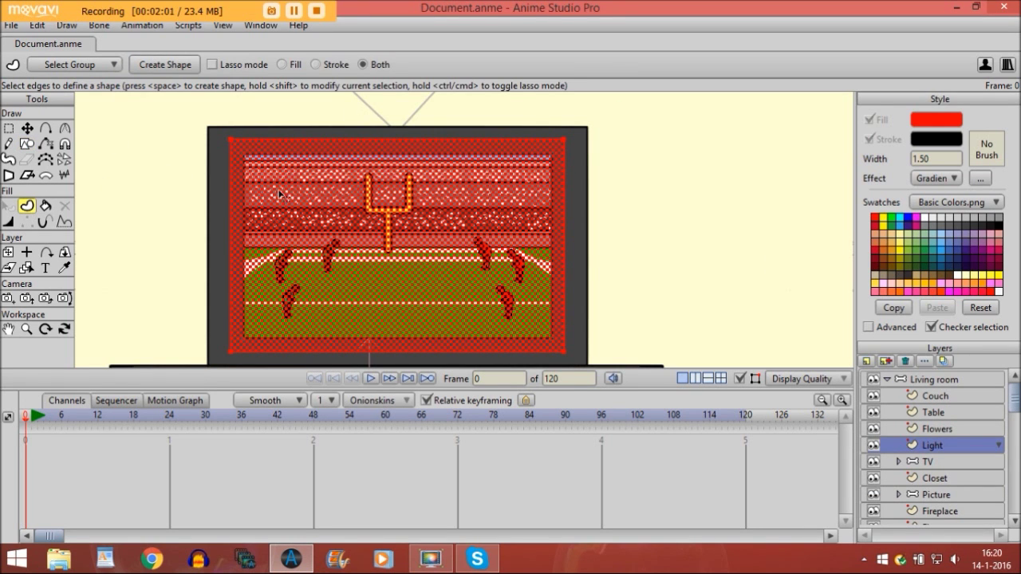
key("space")
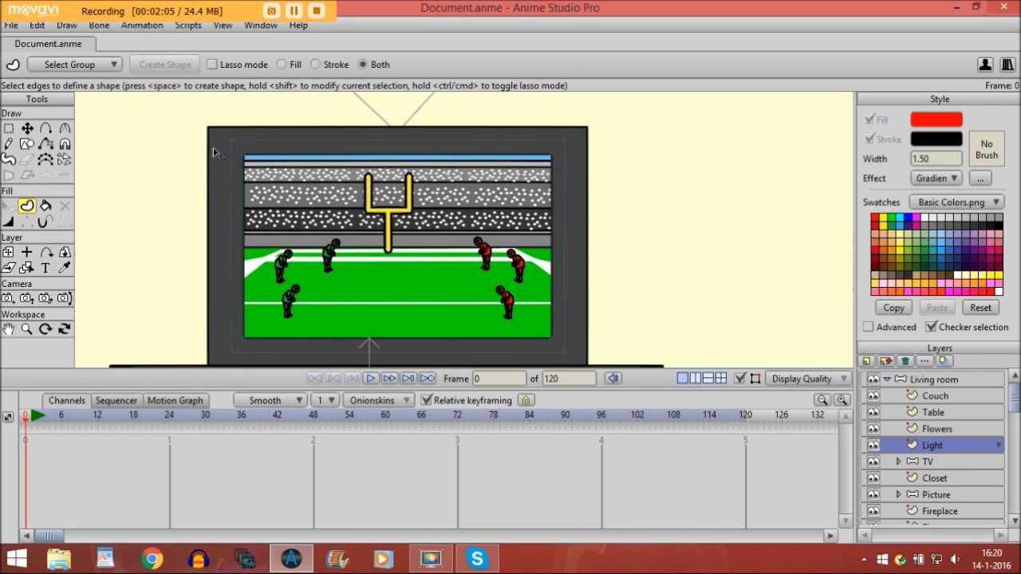
left_click_drag(215, 130, 603, 372)
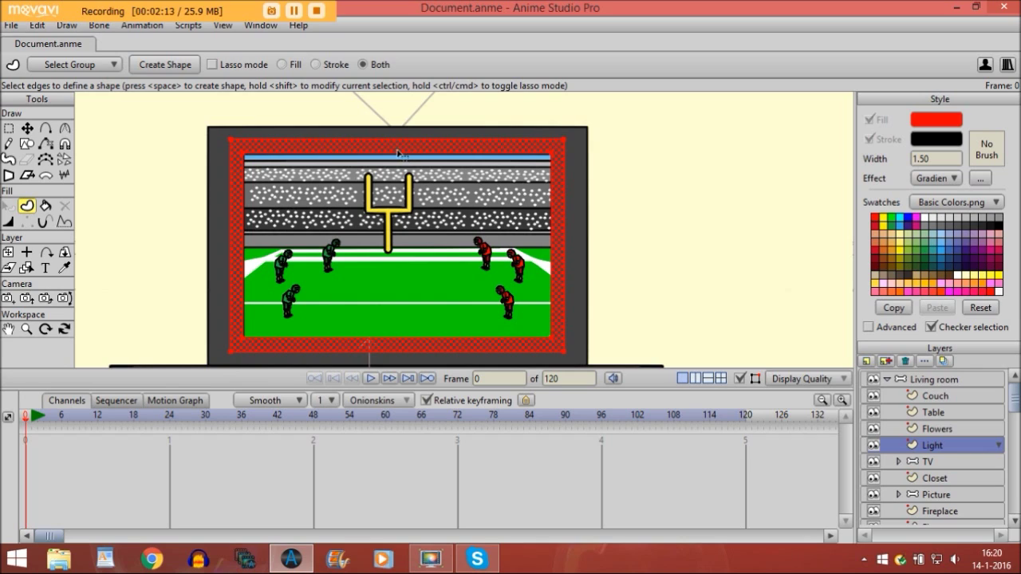
left_click(924, 220)
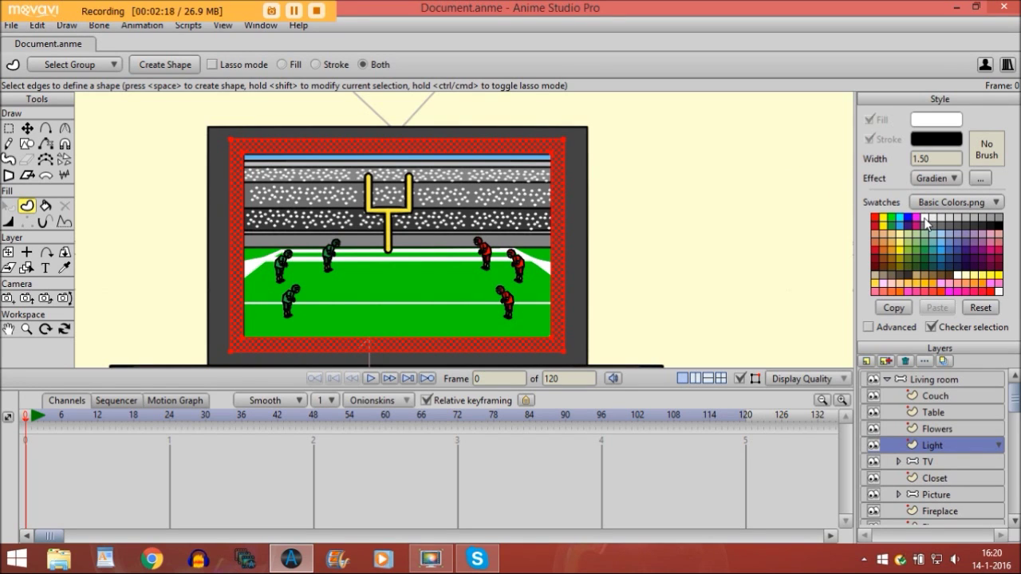
left_click(282, 64)
left_click(165, 70)
left_click(172, 68)
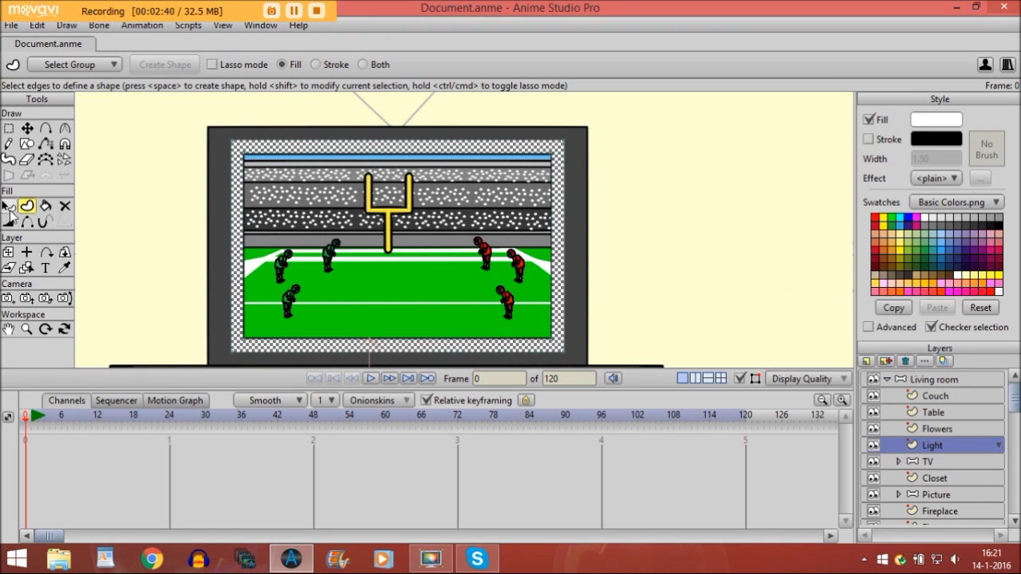
- Apply a Soft Edge effect with a blur radius of 8 to the white frame around the TV screen
left_click(8, 206)
left_click(155, 214)
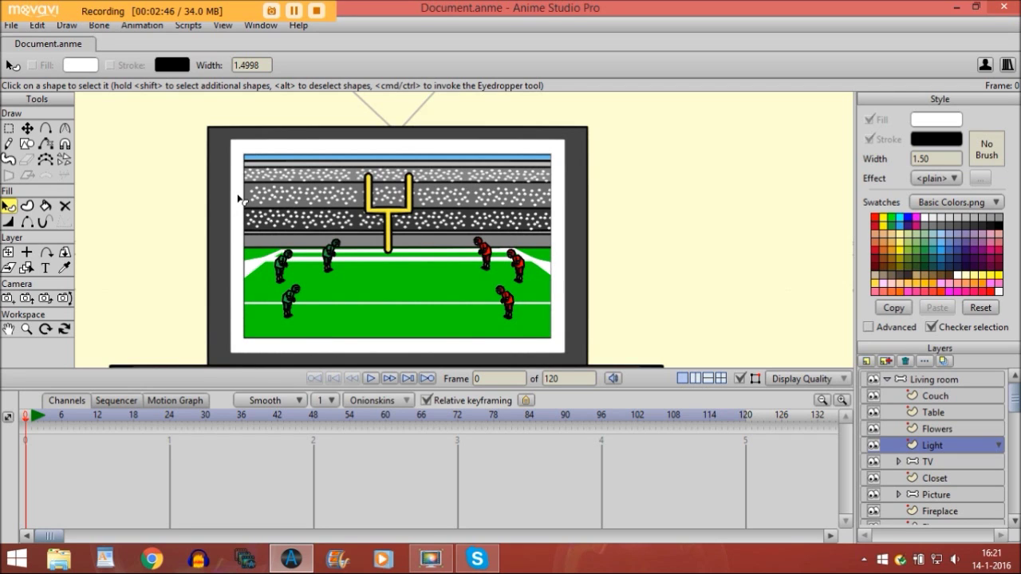
left_click(240, 199)
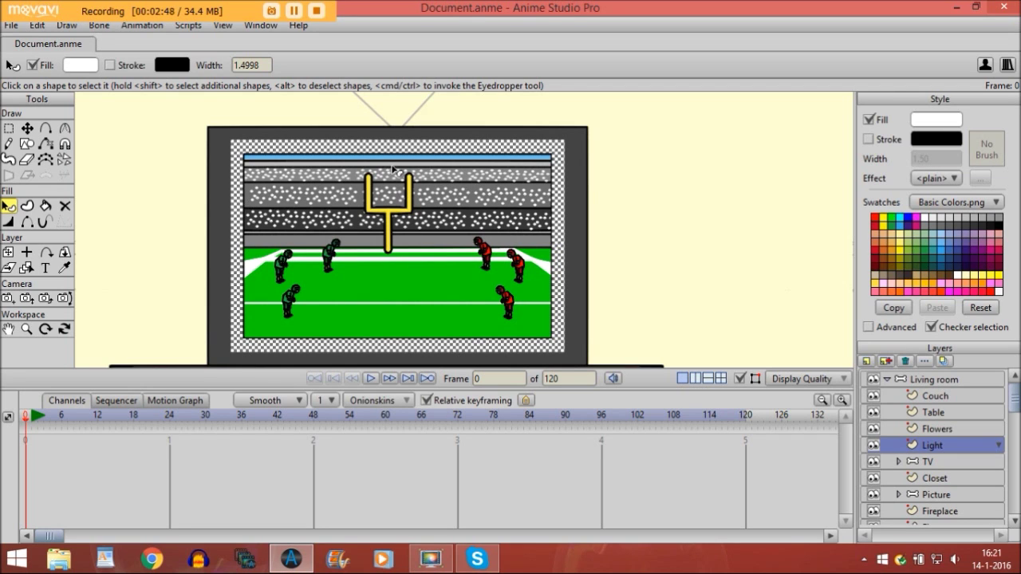
left_click(927, 181)
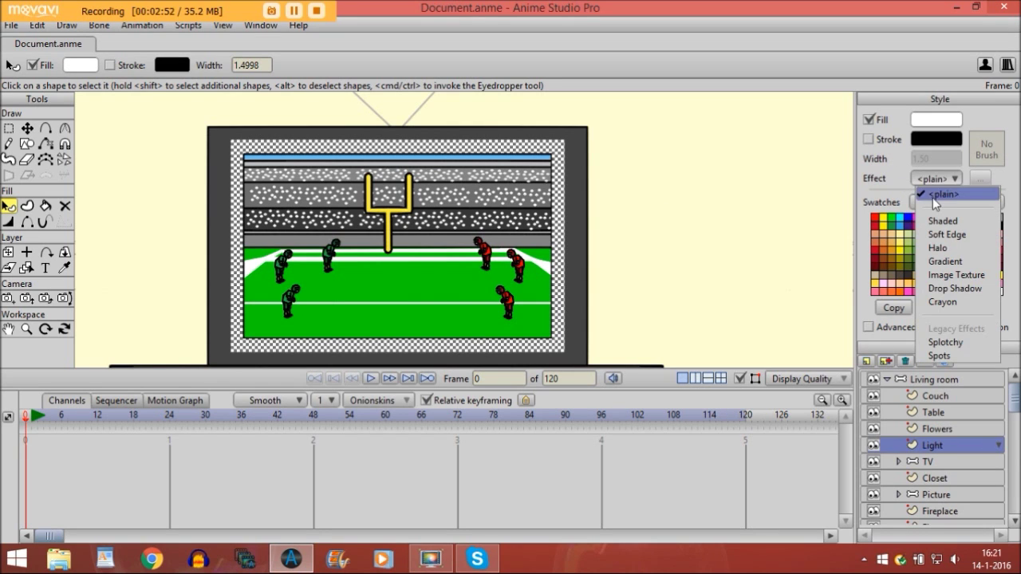
left_click(932, 234)
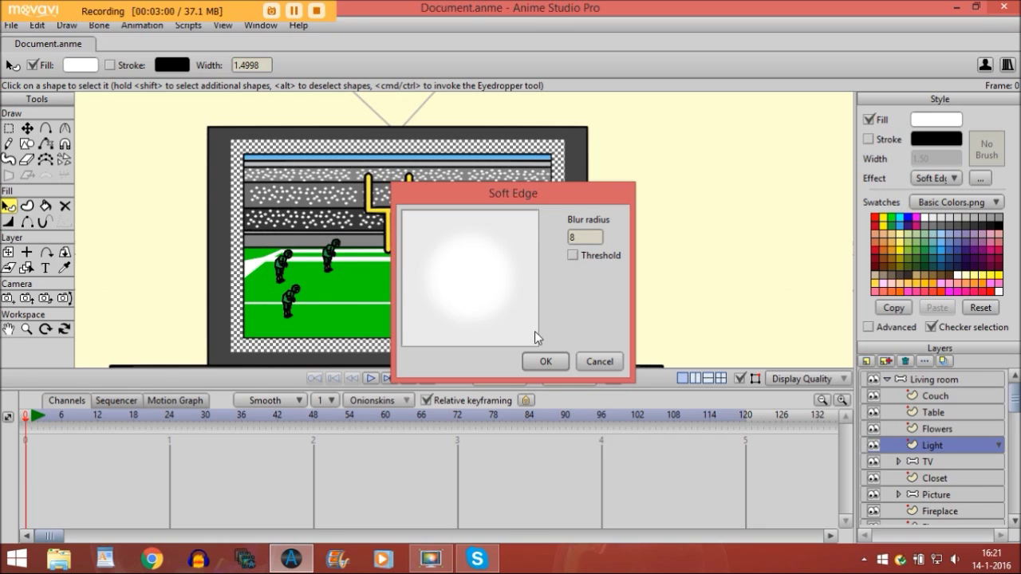
left_click(532, 361)
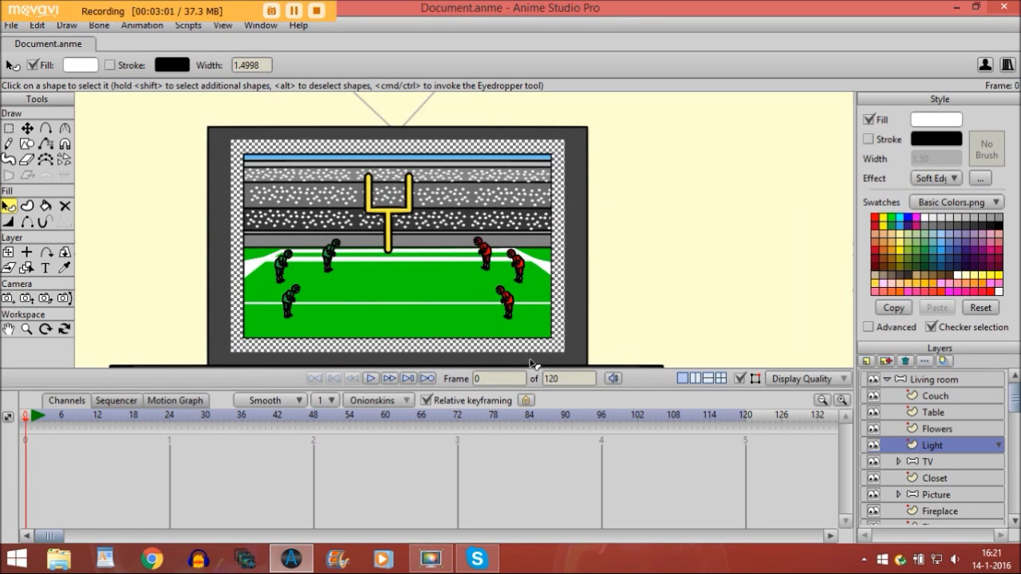
left_click(634, 217)
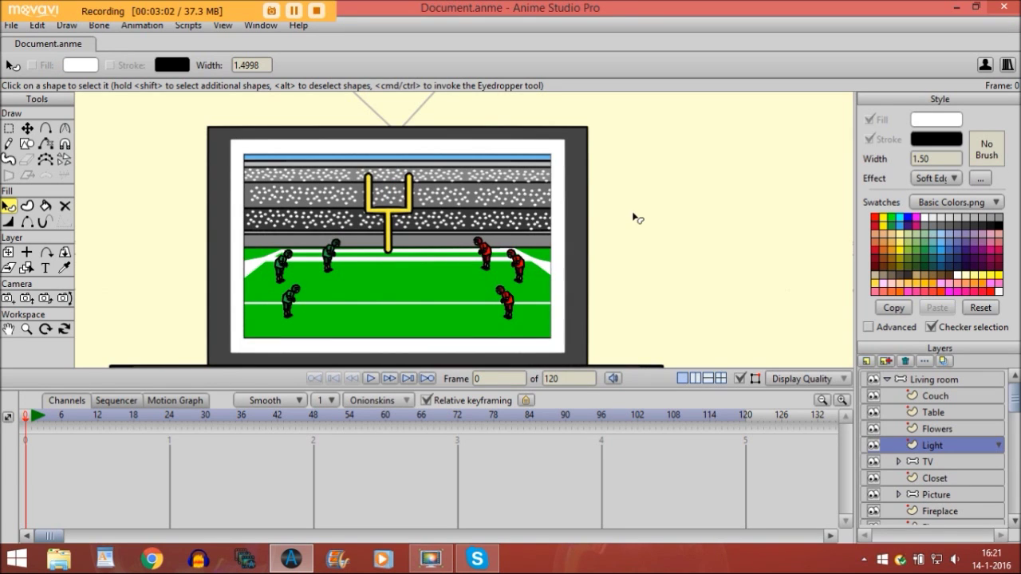
- Render a preview of the scene to check the TV glow, and close it
left_click(12, 25)
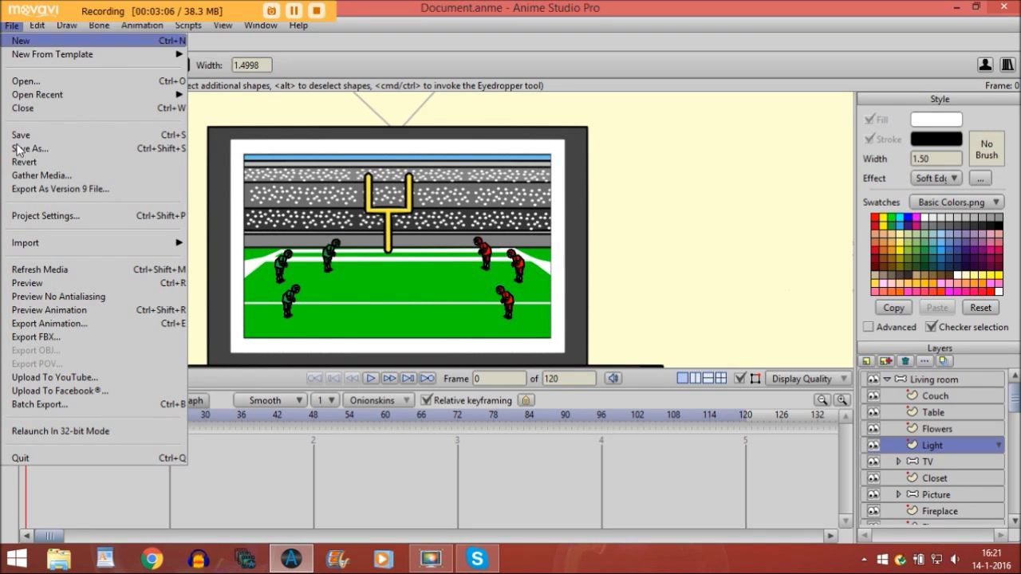
left_click(32, 289)
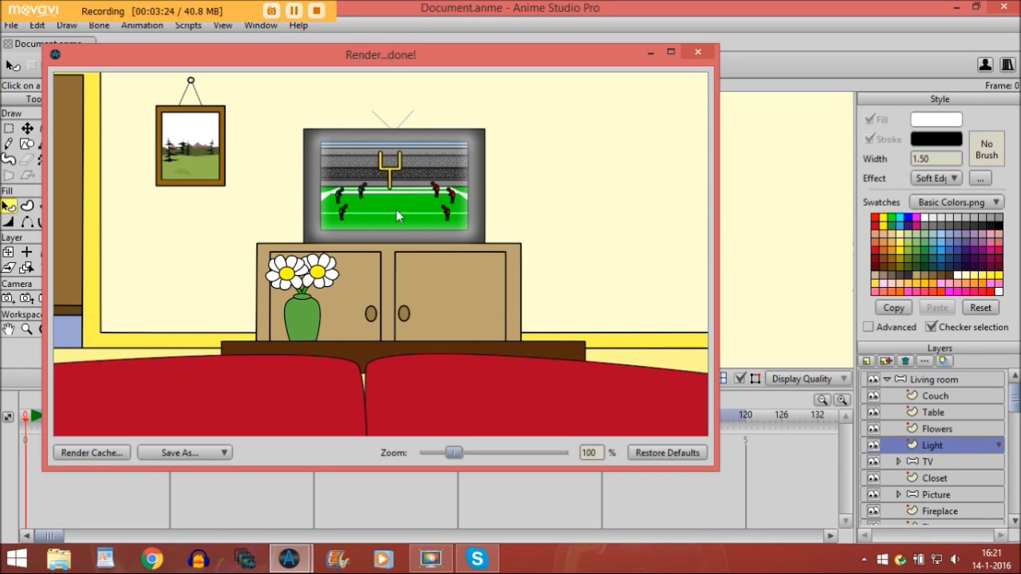
left_click(698, 54)
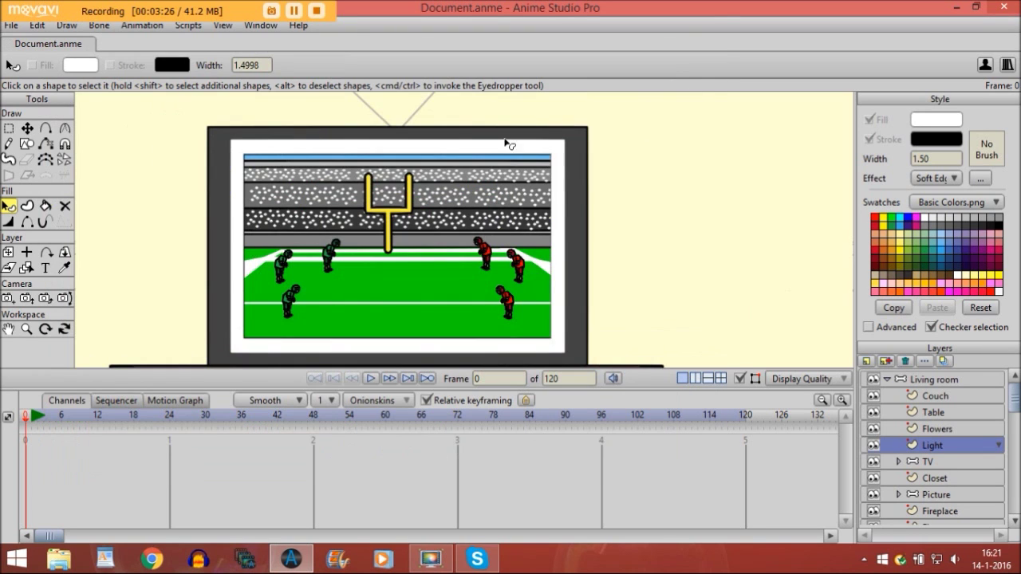
- Add a vector layer named "Dark / Light" directly above the Table layer
left_click(26, 329)
left_click_drag(349, 289, 51, 293)
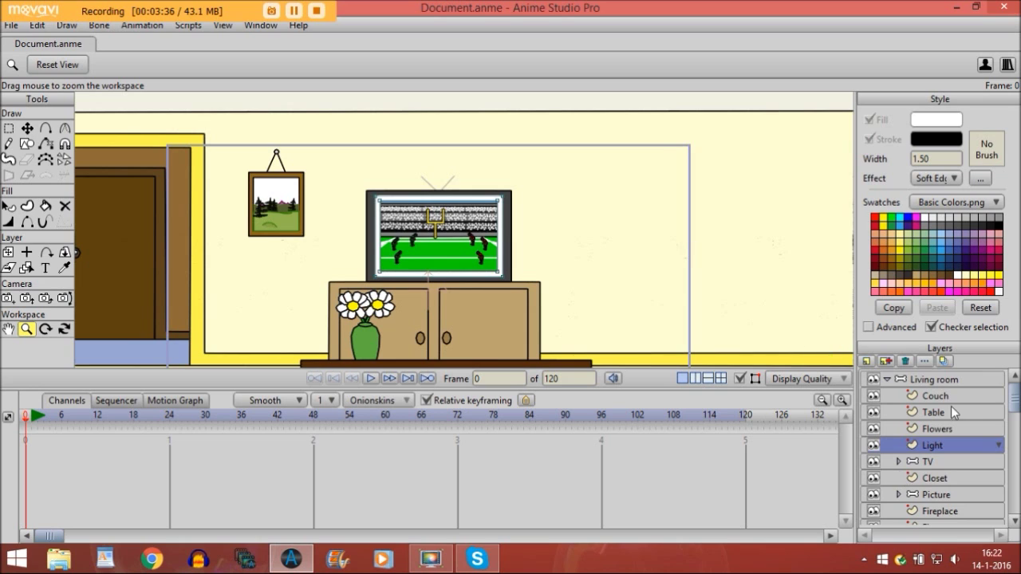
left_click(481, 333, "ctrl+alt")
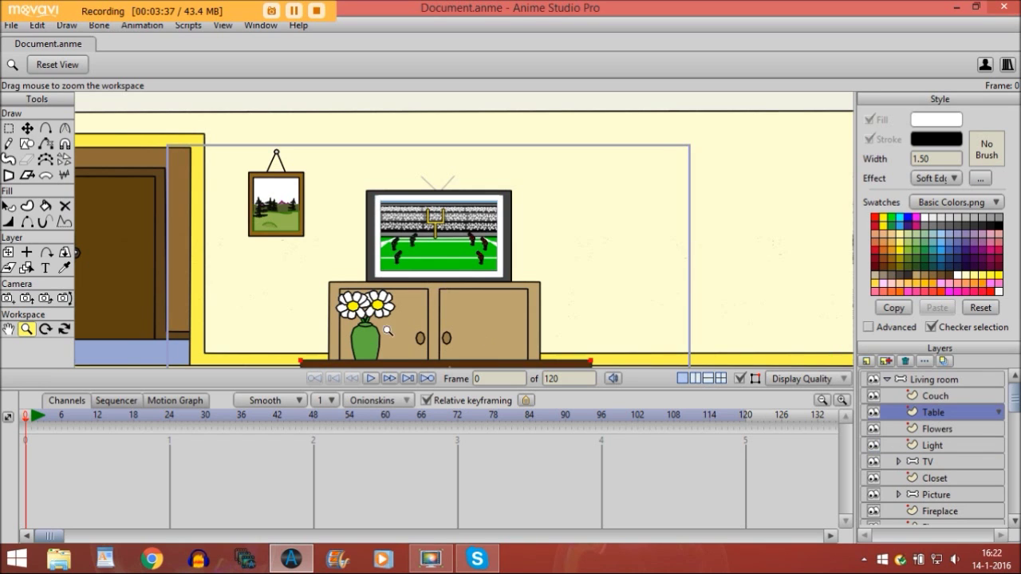
left_click_drag(448, 323, 339, 315)
scroll(543, 285, "down", 2)
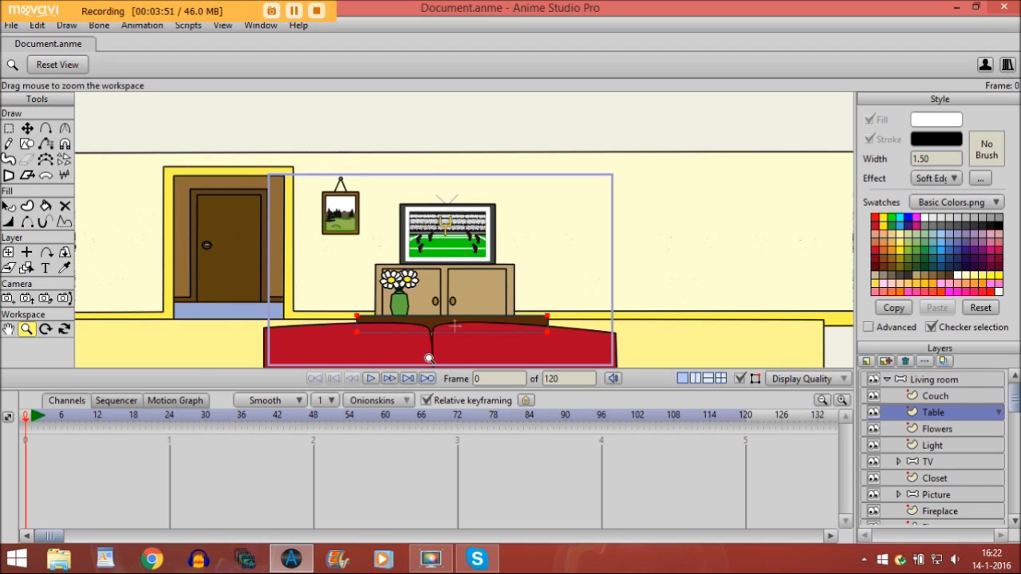
left_click(8, 329)
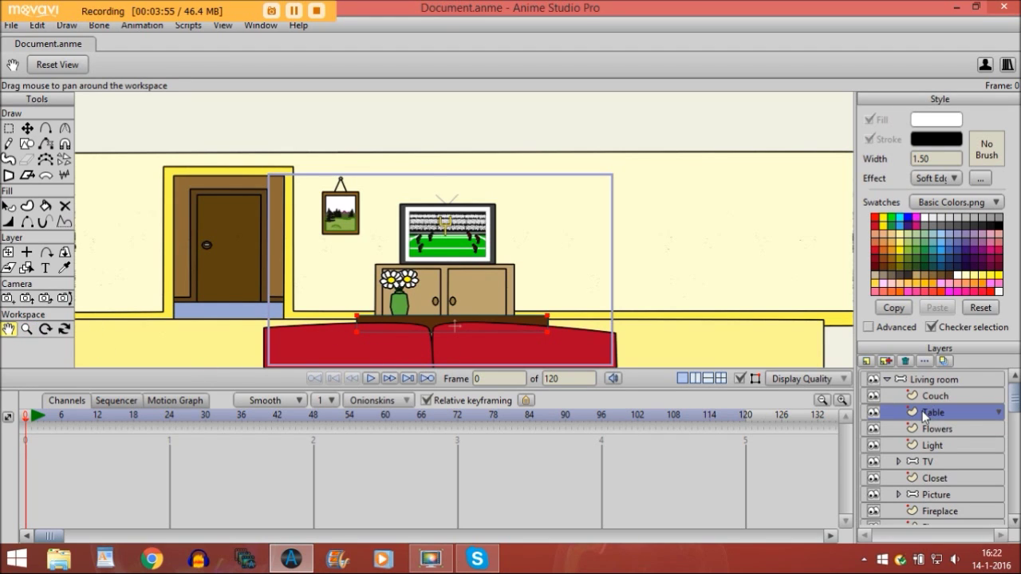
left_click(866, 362)
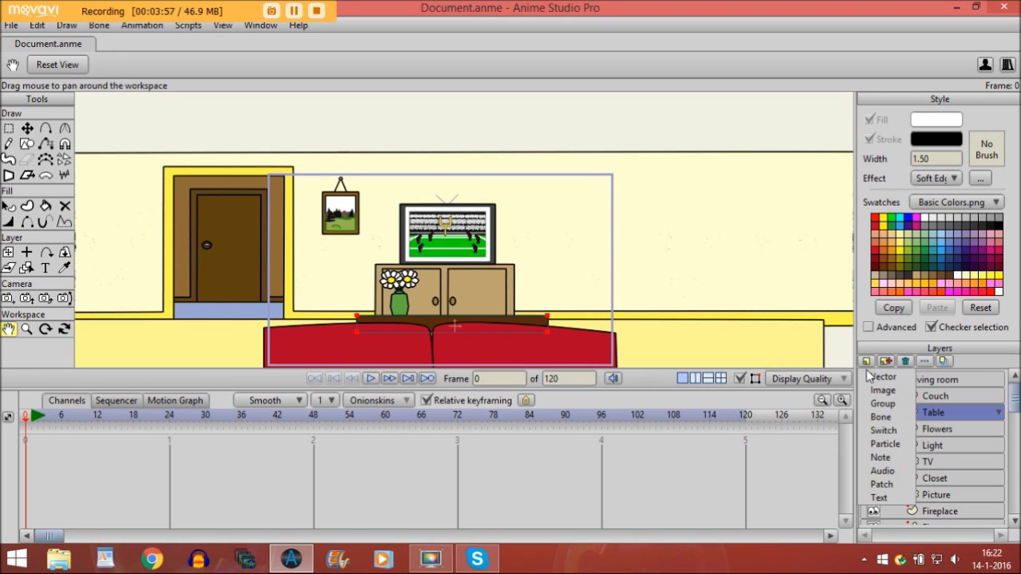
left_click(869, 376)
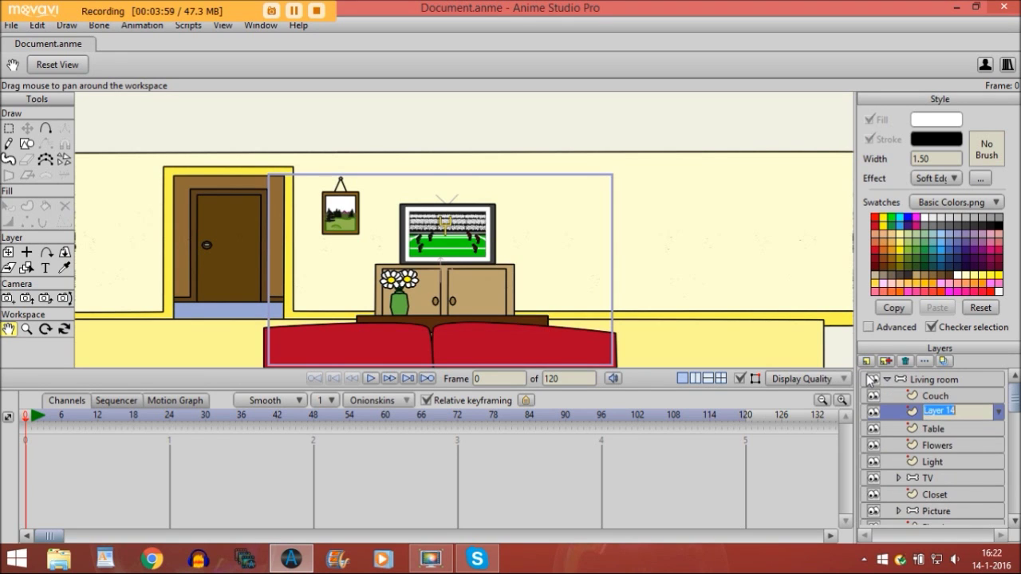
key("Caps_Lock")
type("Dark / L")
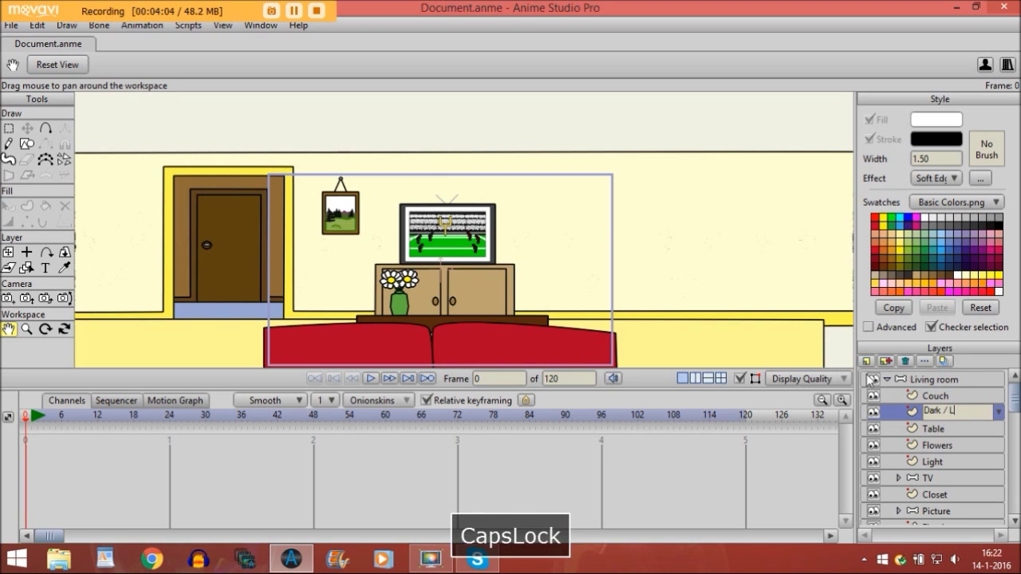
type("ight")
key("Return")
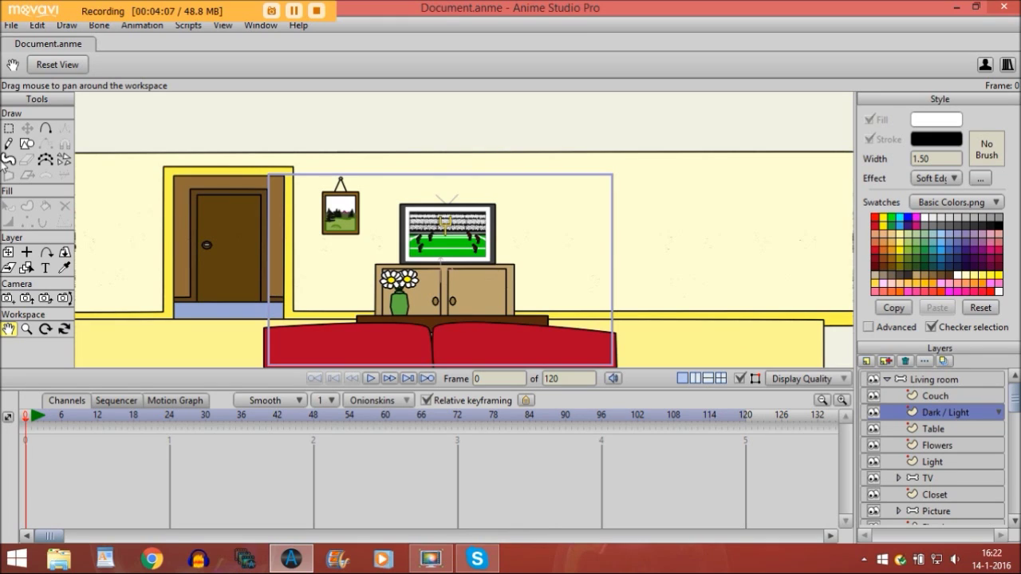
- Draw an auto-filled white rectangle with the plain effect and no stroke, slightly larger than the camera frame, on the Dark / Light layer
left_click(26, 144)
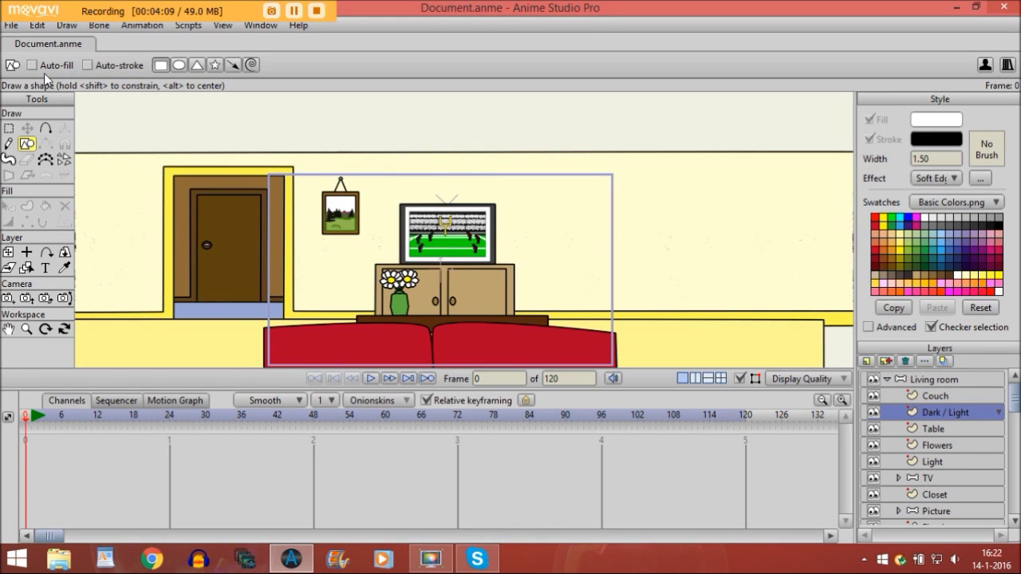
left_click(32, 66)
left_click(955, 180)
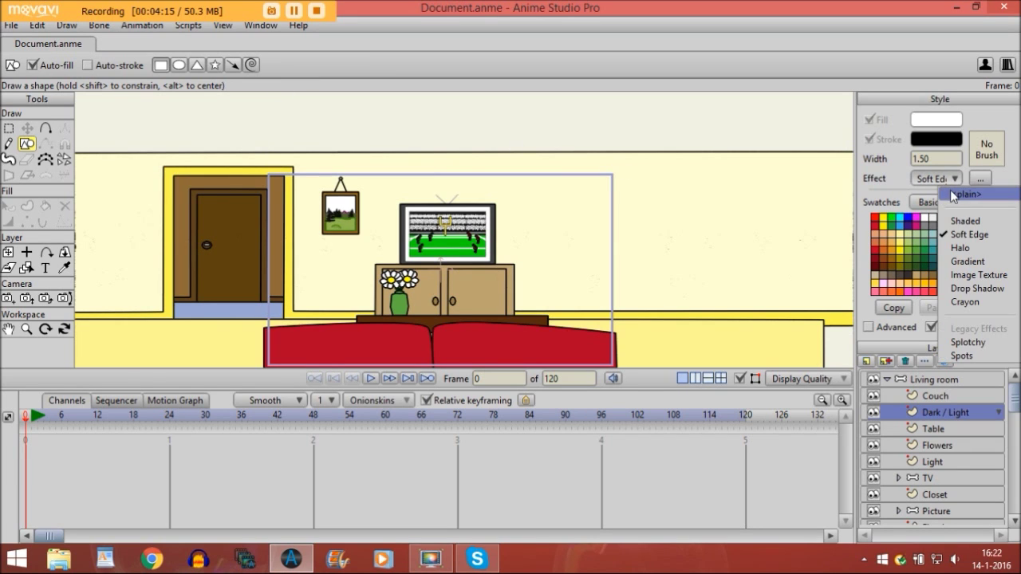
left_click(955, 196)
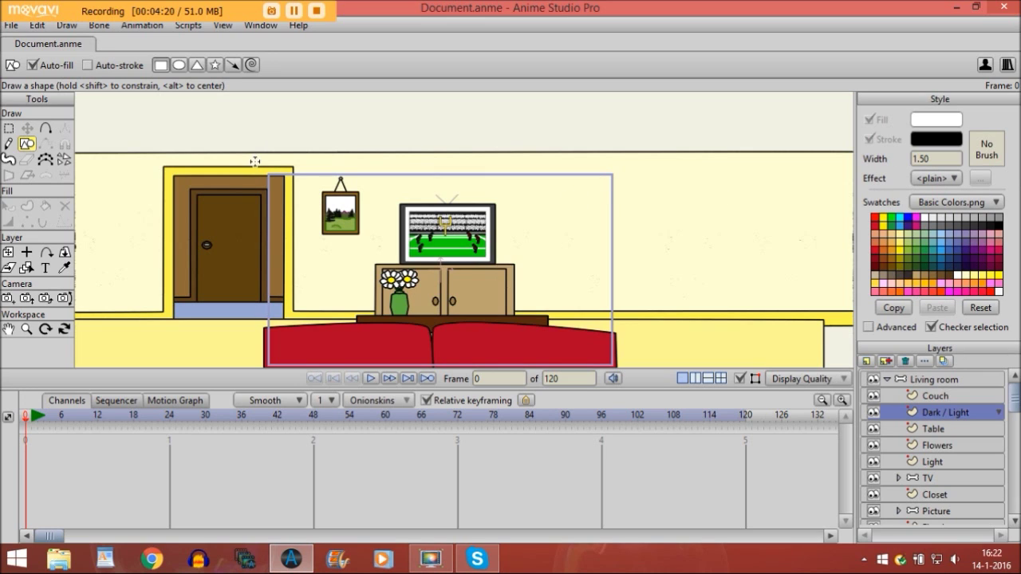
left_click_drag(254, 164, 627, 378)
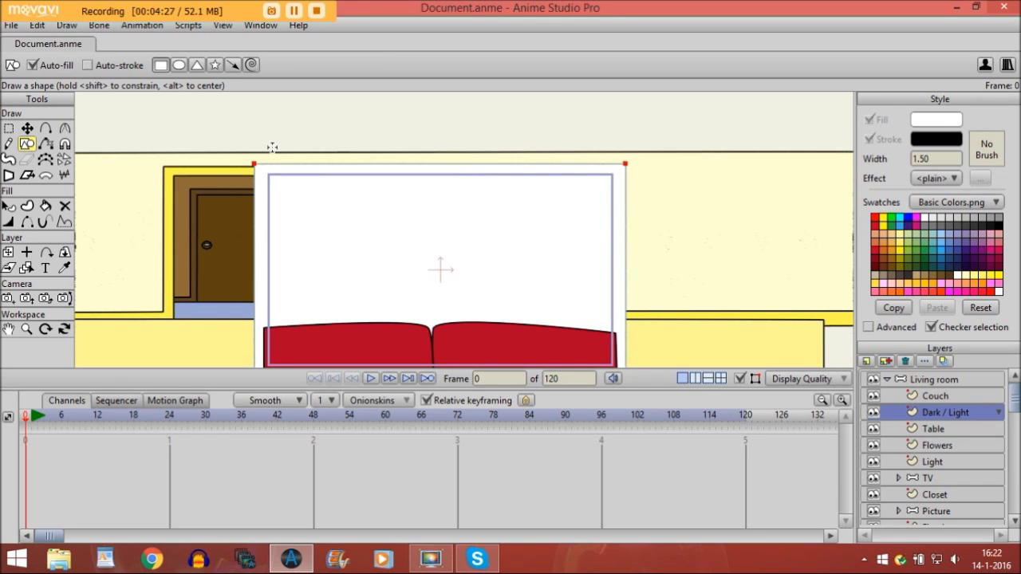
- Apply a radial Gradient effect with transparency allowed to the white rectangle on the Dark / Light layer
left_click(8, 206)
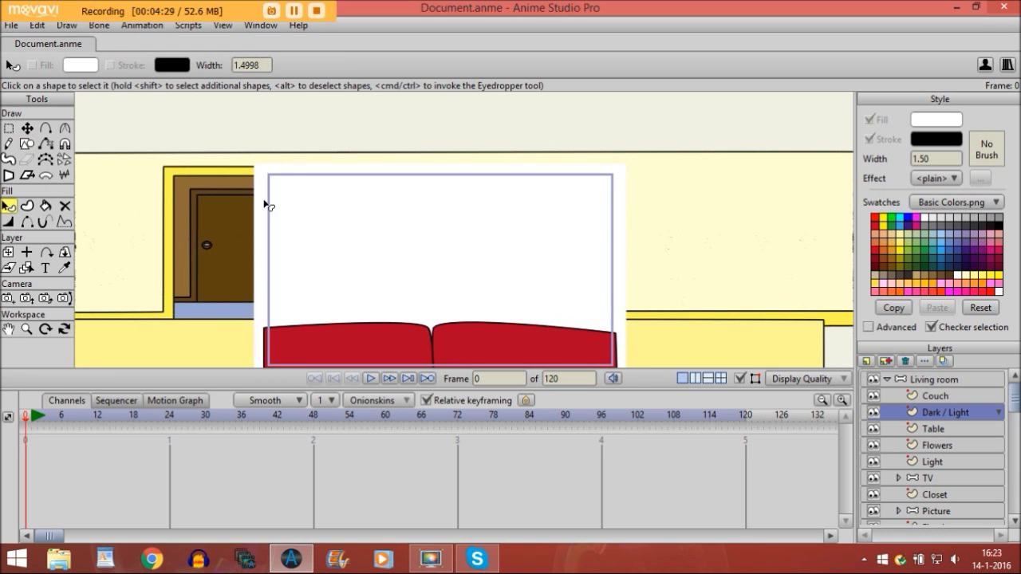
left_click(354, 217)
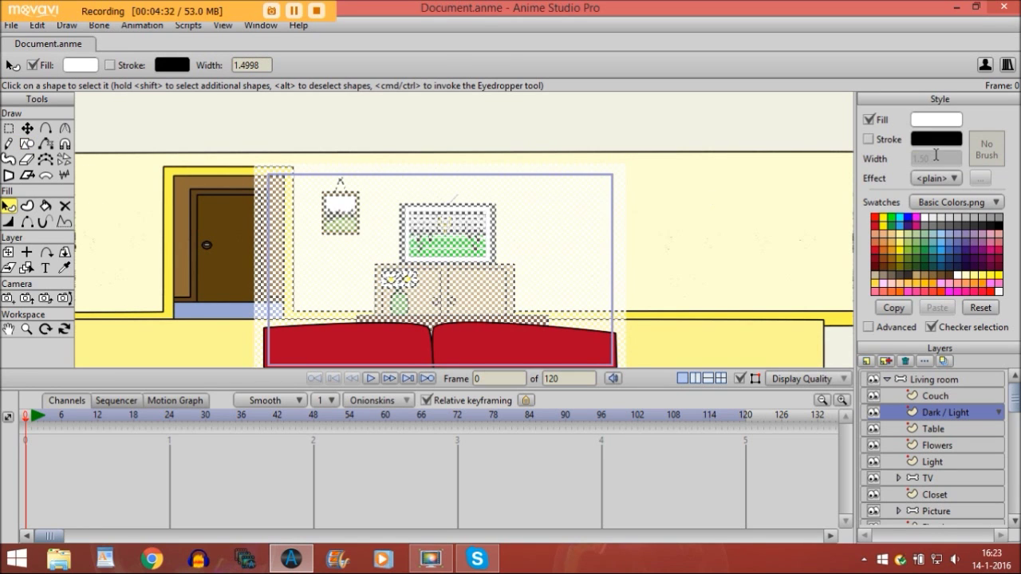
left_click(946, 180)
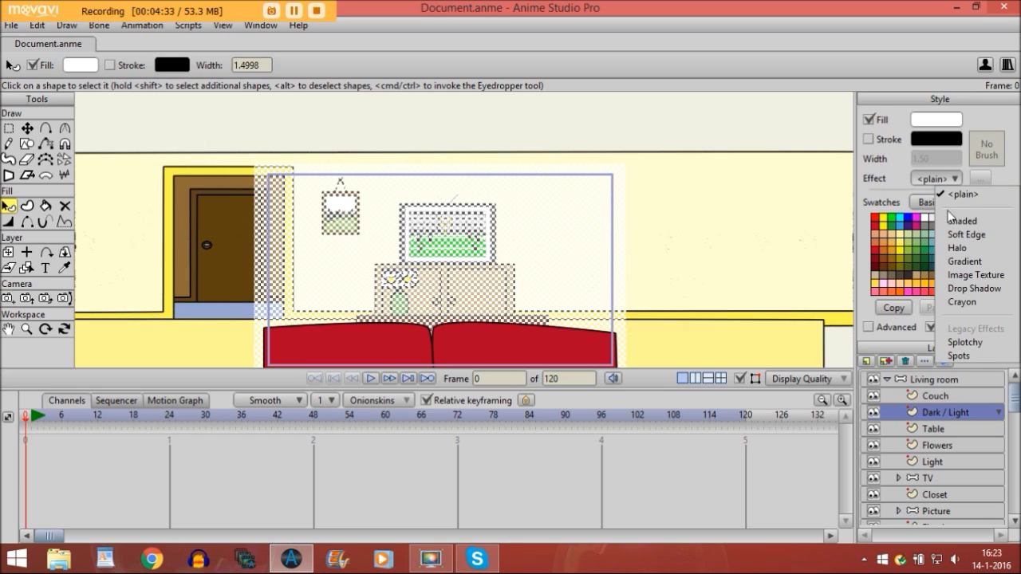
left_click(953, 263)
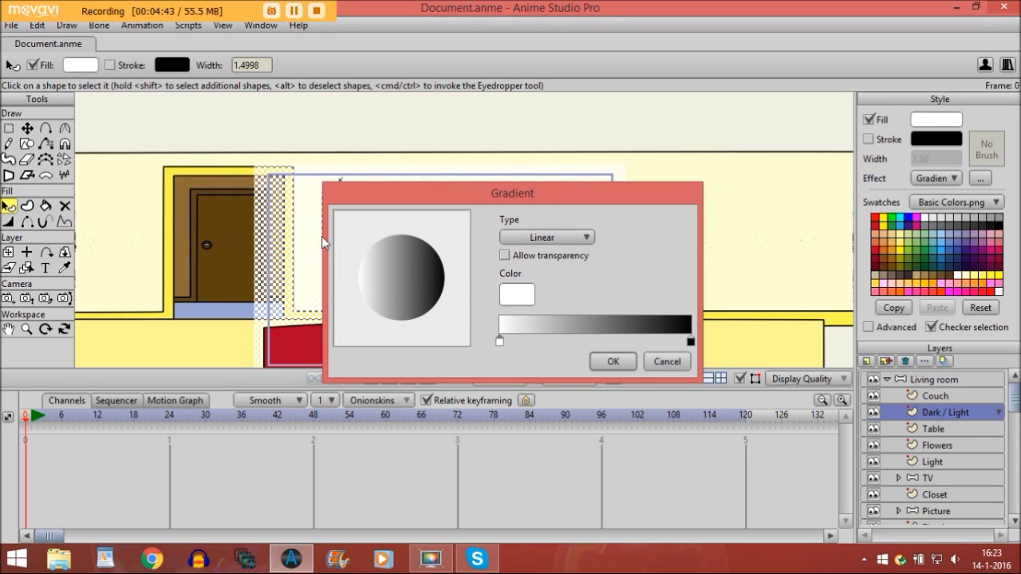
left_click(563, 238)
left_click(576, 268)
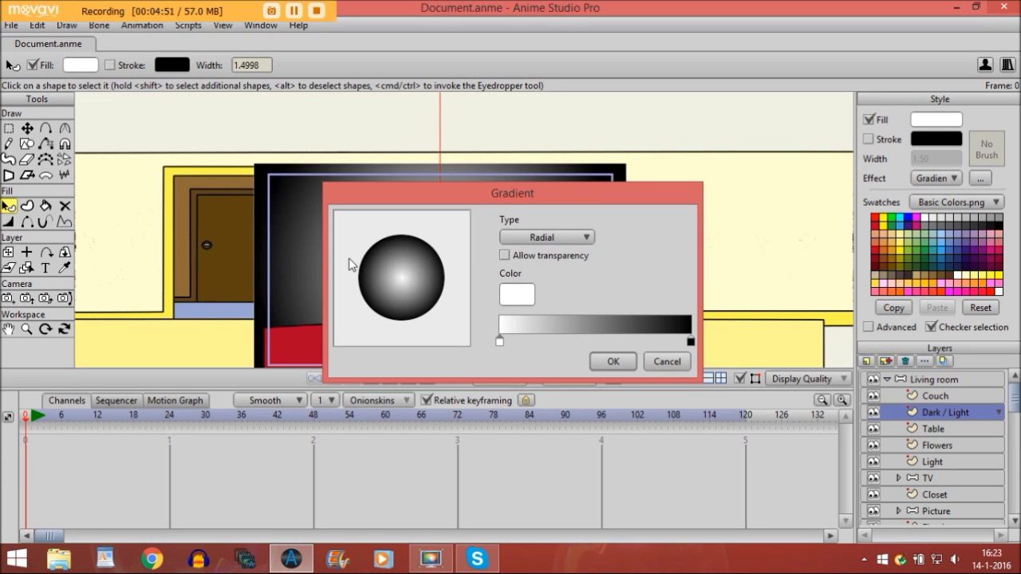
left_click_drag(550, 192, 741, 182)
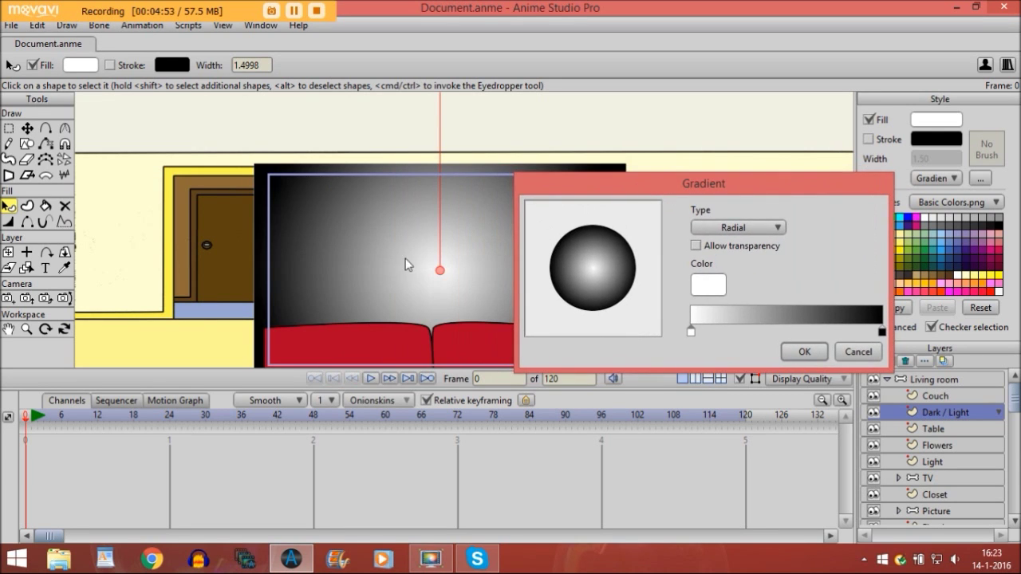
left_click(697, 246)
- Set the gradient's inner colour to black (000000) with an alpha of 101
double_click(690, 333)
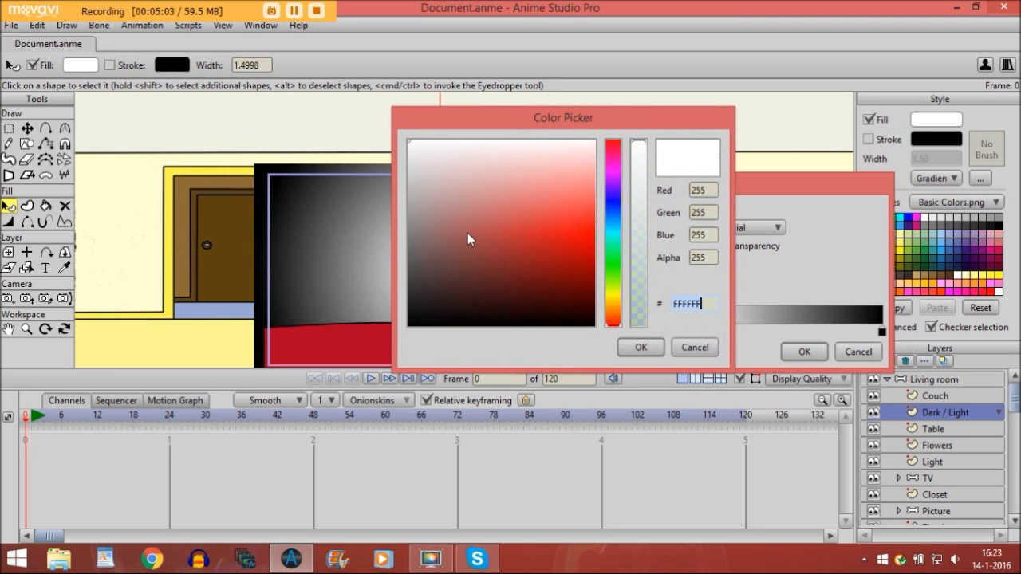
type("000000")
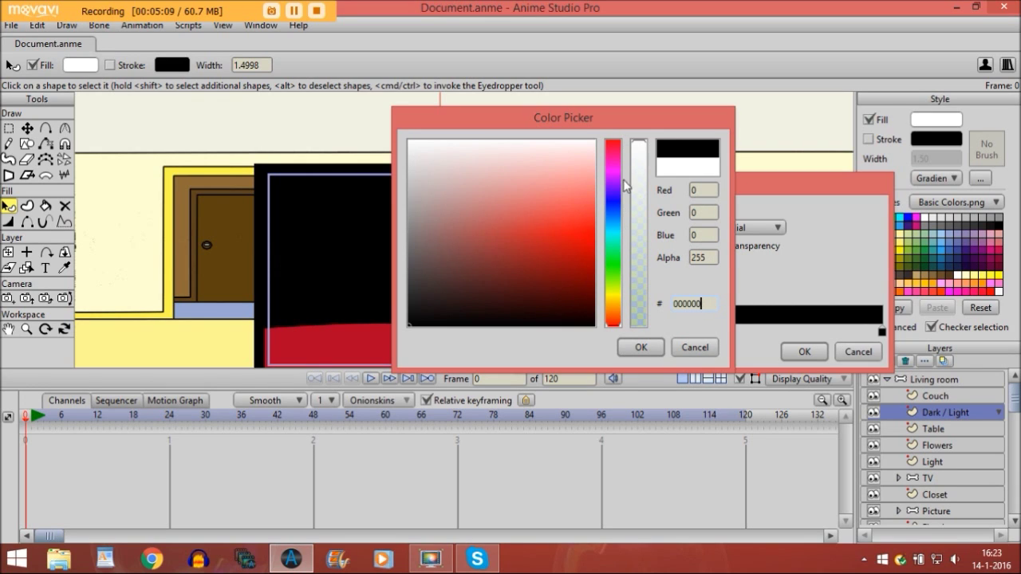
left_click_drag(638, 146, 627, 252)
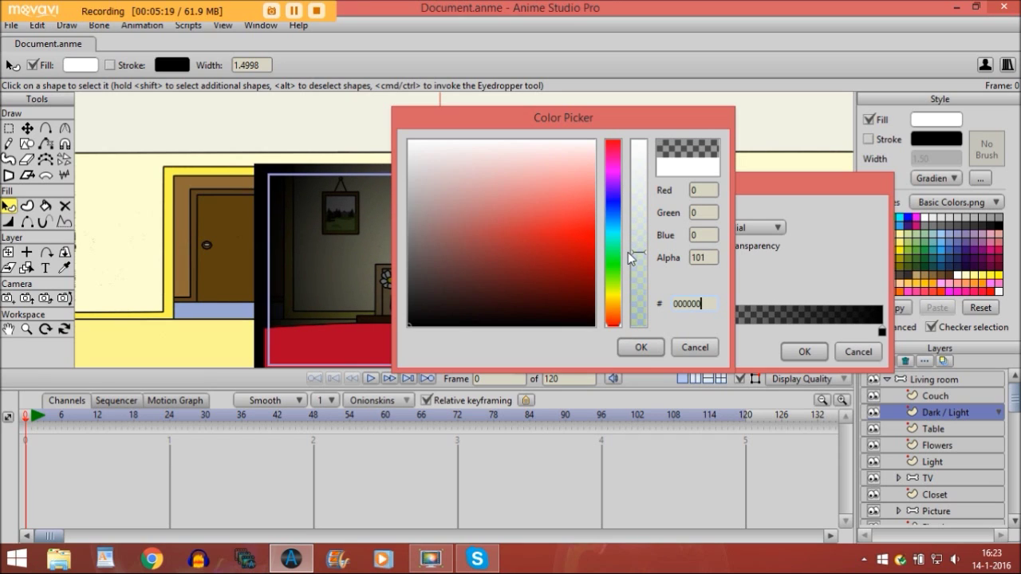
left_click(642, 347)
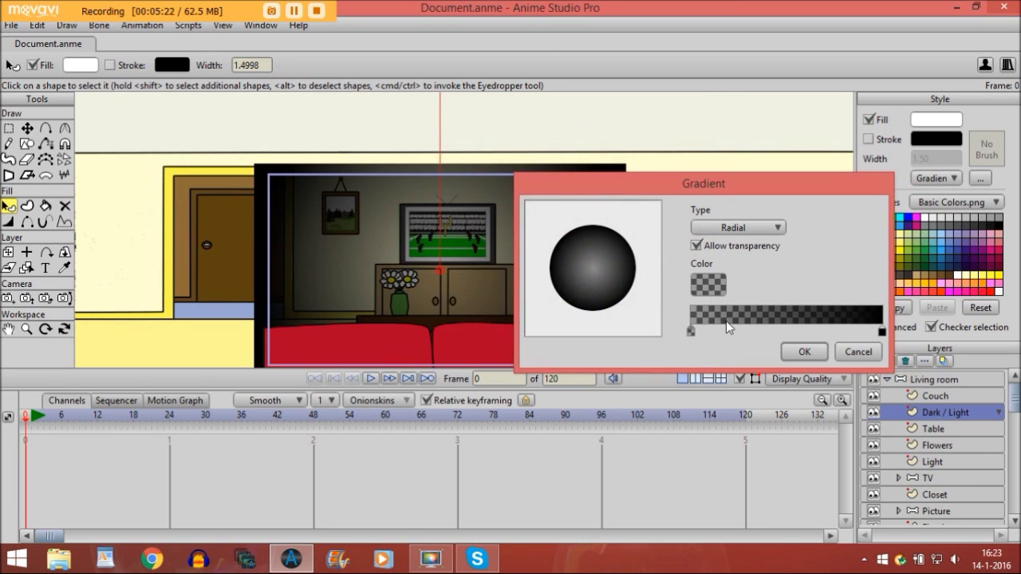
- Set the gradient's outer black colour to an alpha of 200, accept the gradient and deselect the rectangle
double_click(881, 333)
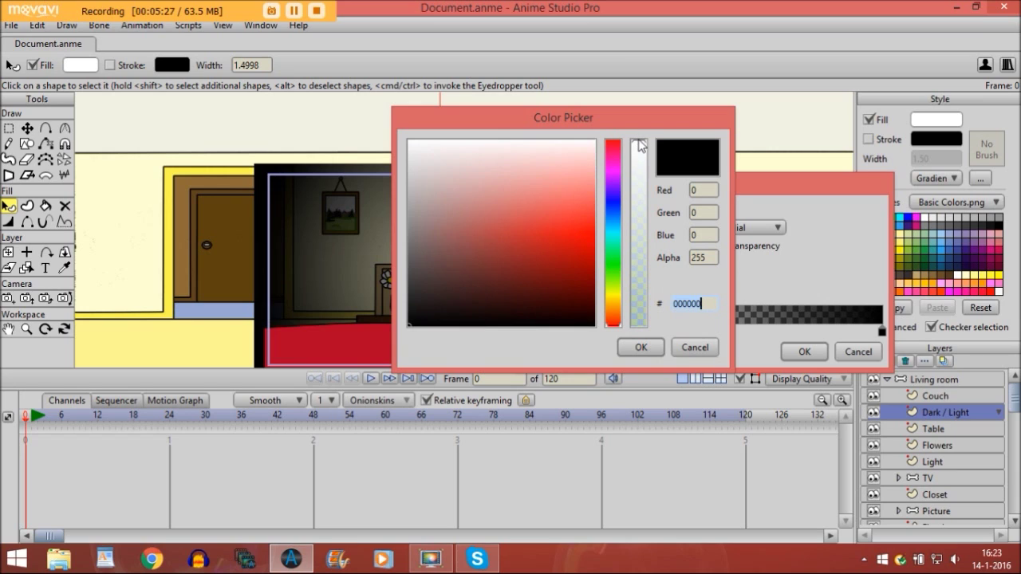
left_click_drag(638, 166, 640, 185)
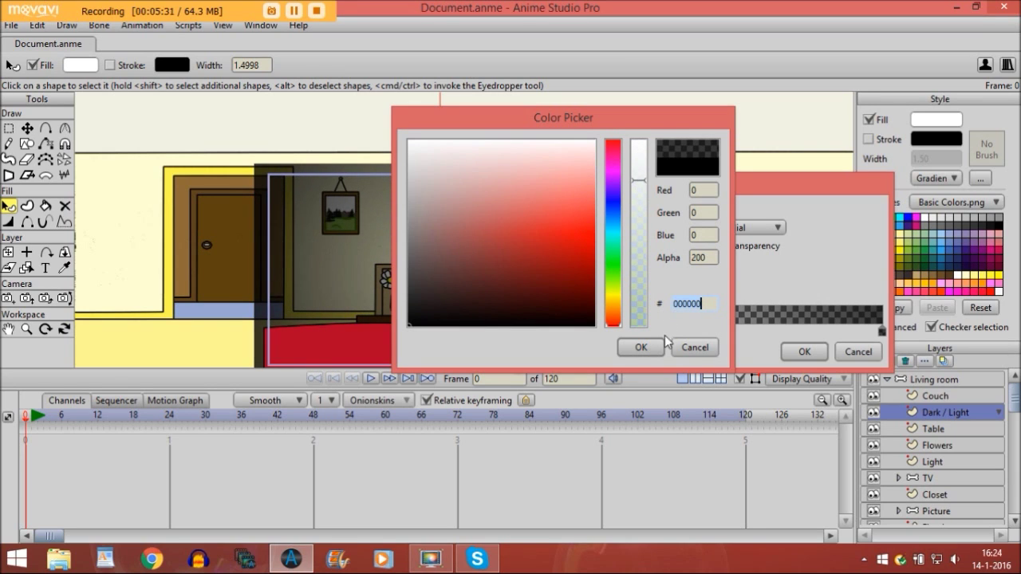
left_click(641, 348)
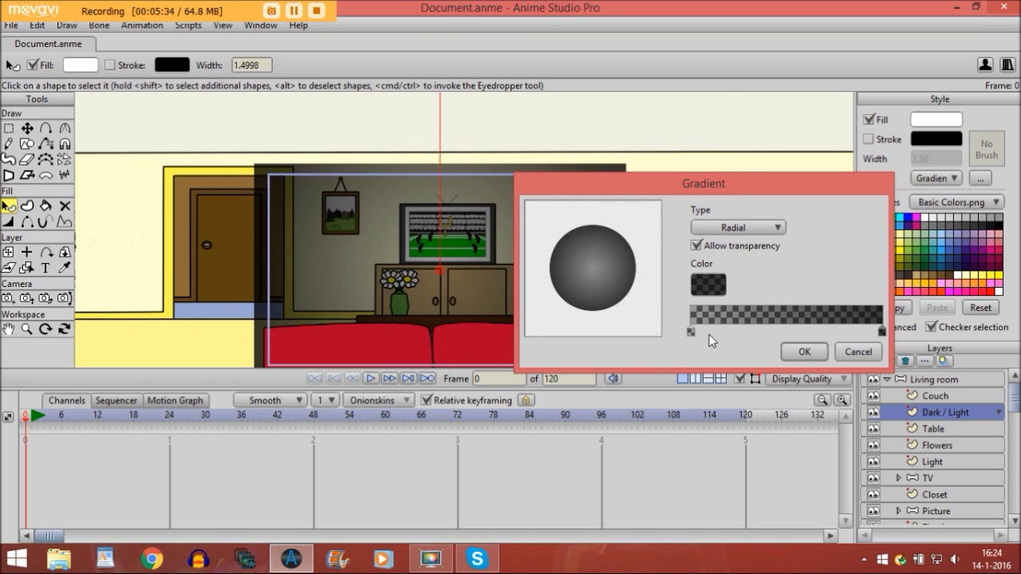
left_click(802, 352)
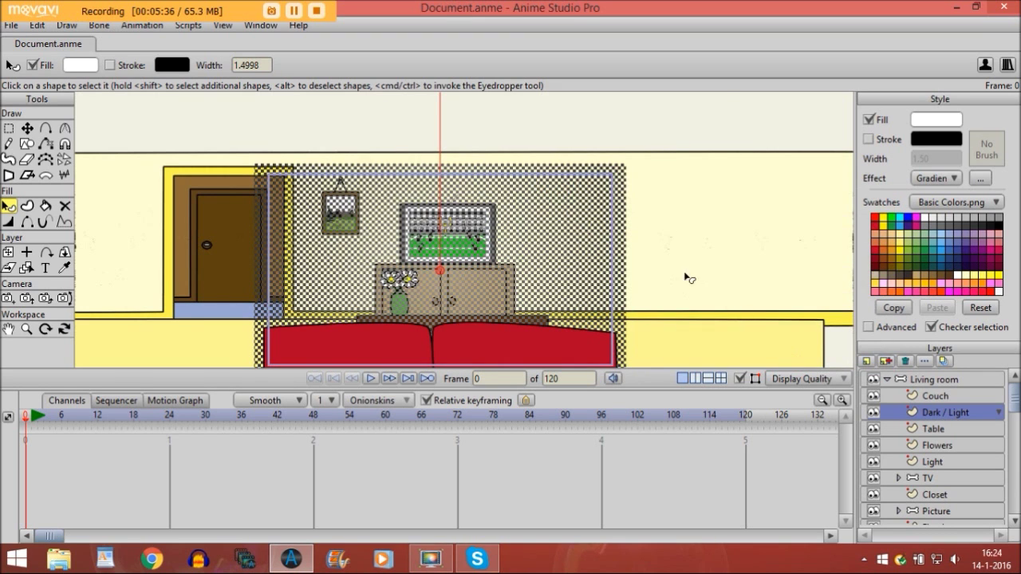
left_click(305, 146)
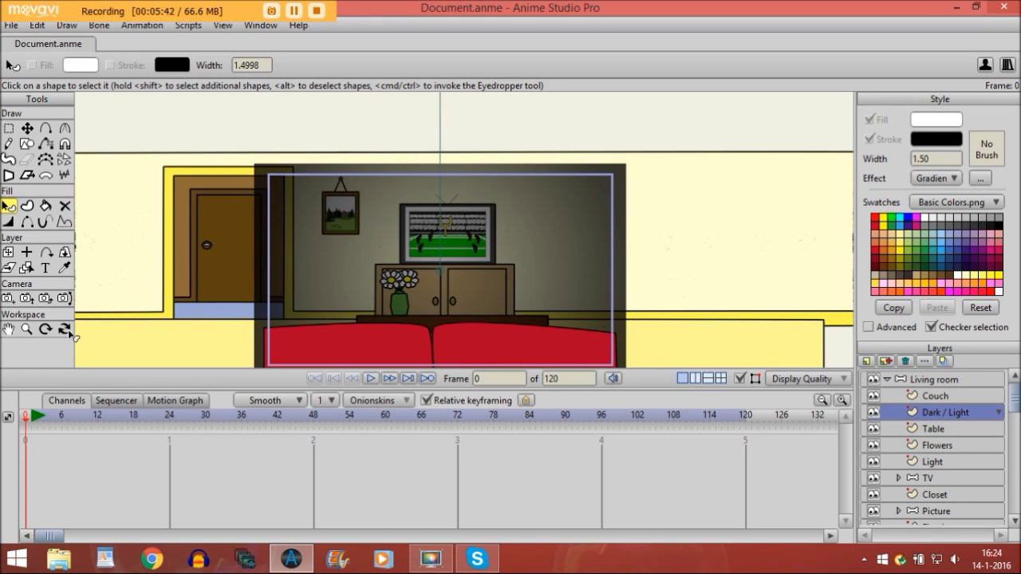
- Shrink the overlay's radial gradient and centre its brightest area on the TV screen
left_click(27, 329)
left_click_drag(332, 296, 269, 295)
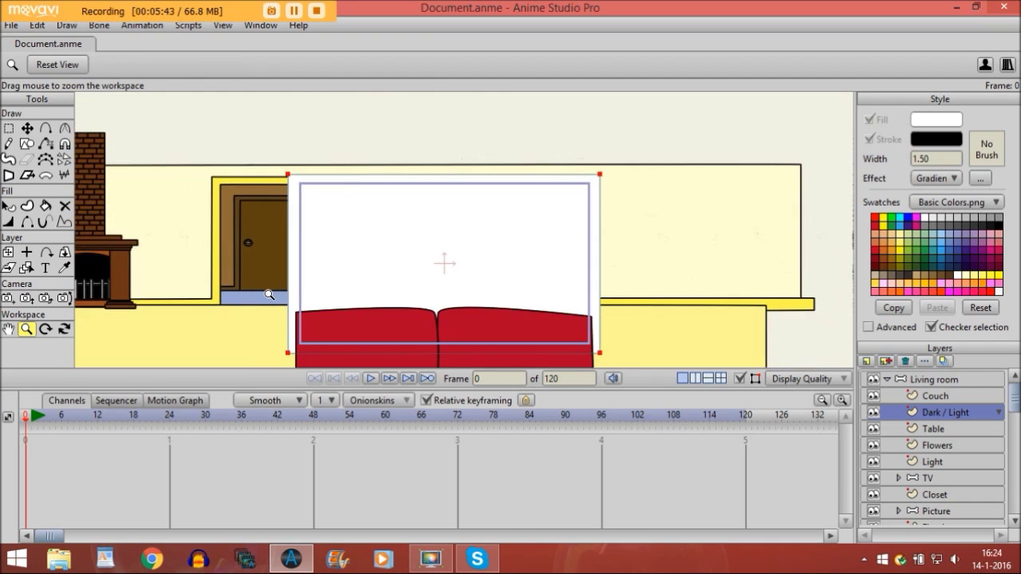
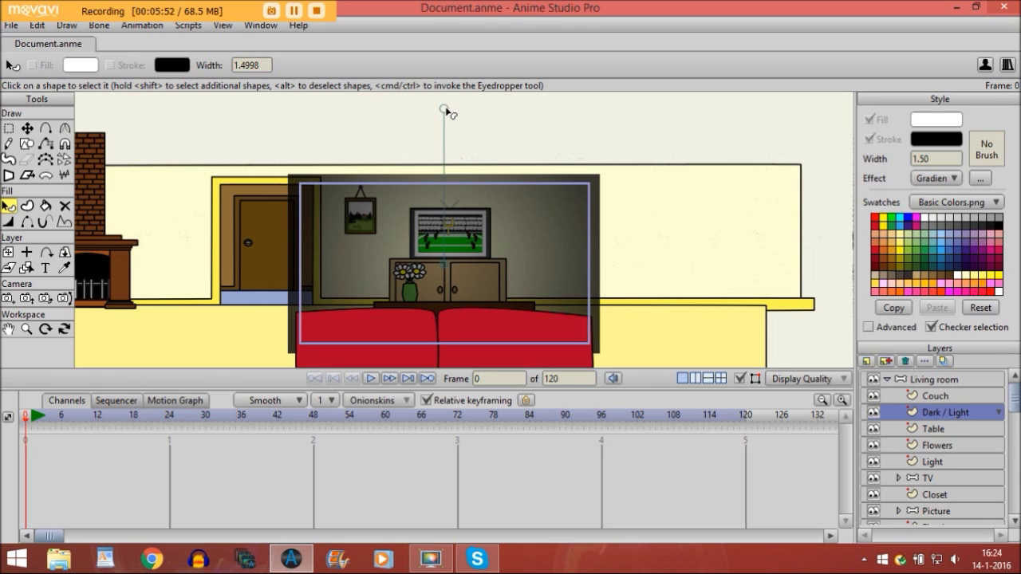
left_click_drag(445, 111, 455, 156)
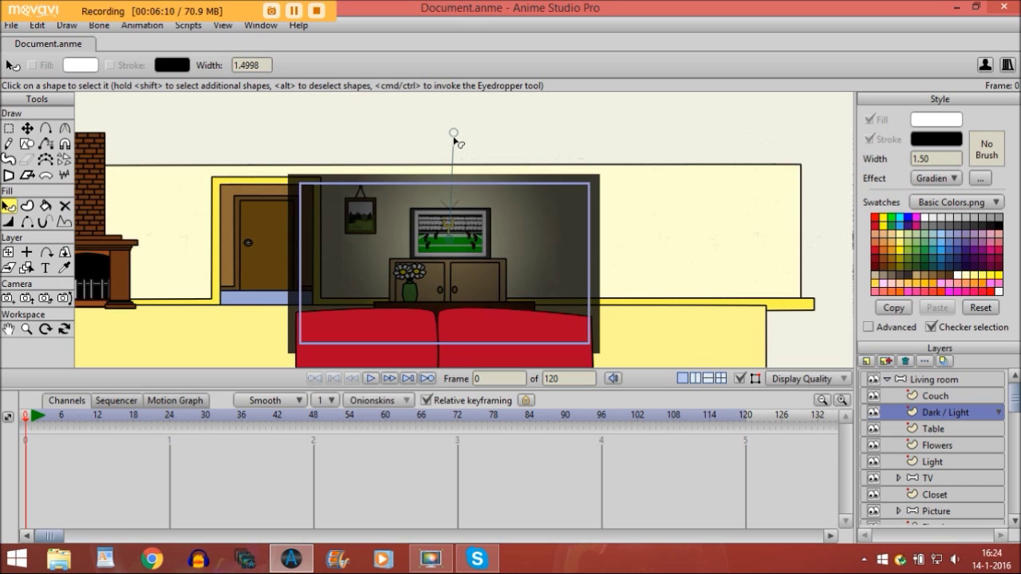
left_click_drag(451, 146, 453, 135)
left_click_drag(452, 134, 452, 132)
- At frame 6, set the fill alpha of the white TV frame on the Light layer to 156
left_click(930, 462)
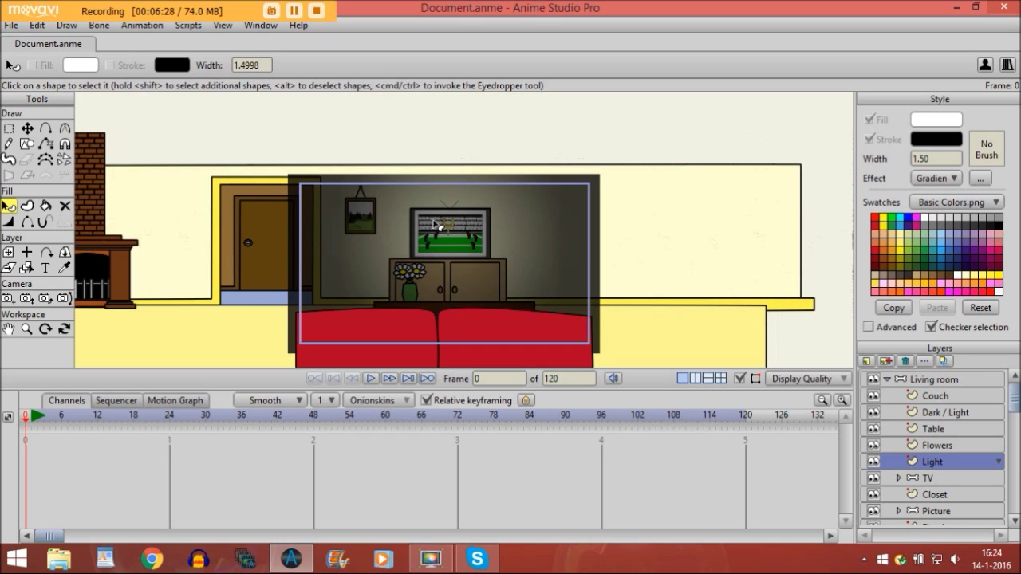
left_click(26, 329)
left_click_drag(459, 292, 547, 303)
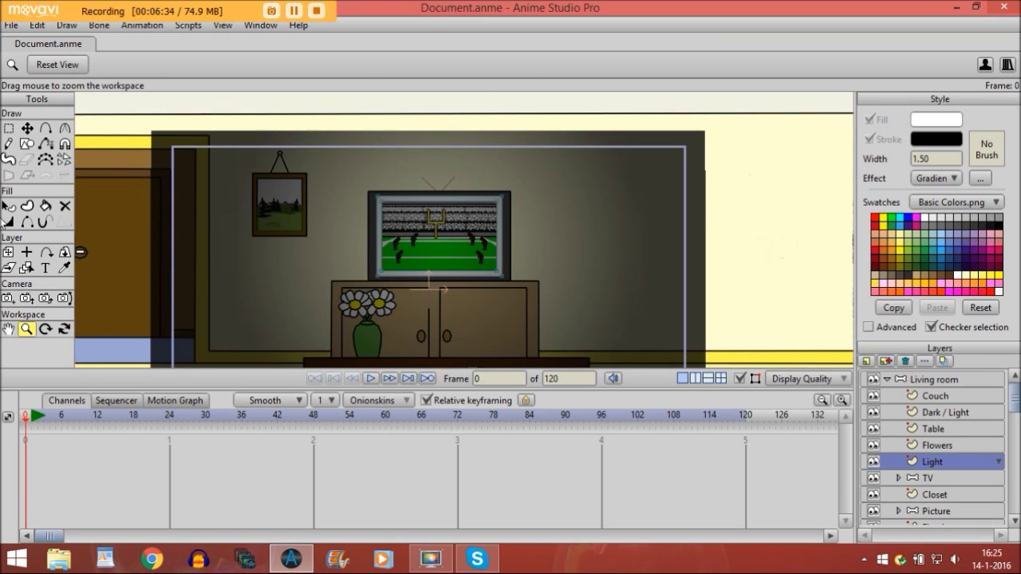
left_click(8, 206)
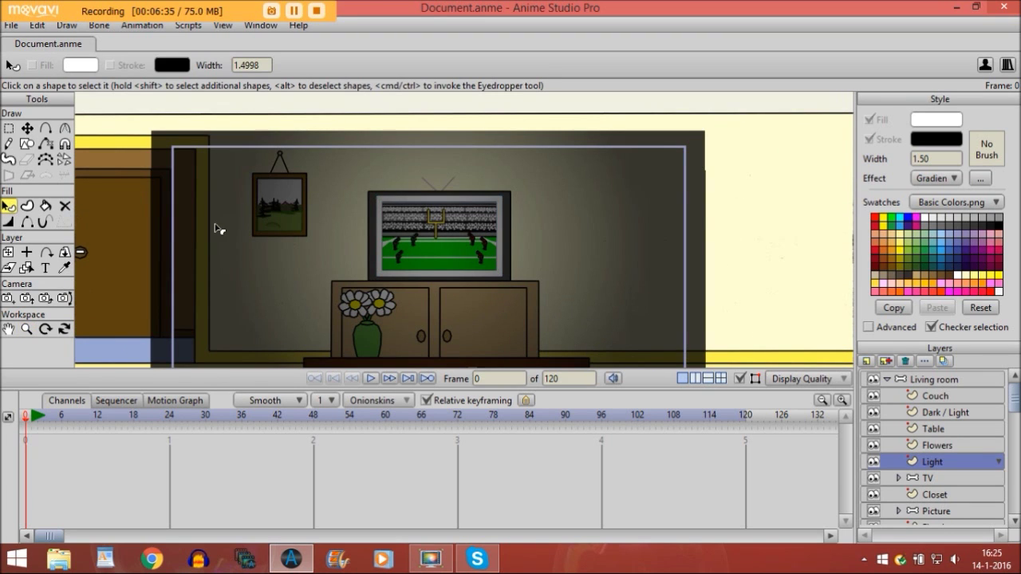
left_click(397, 203)
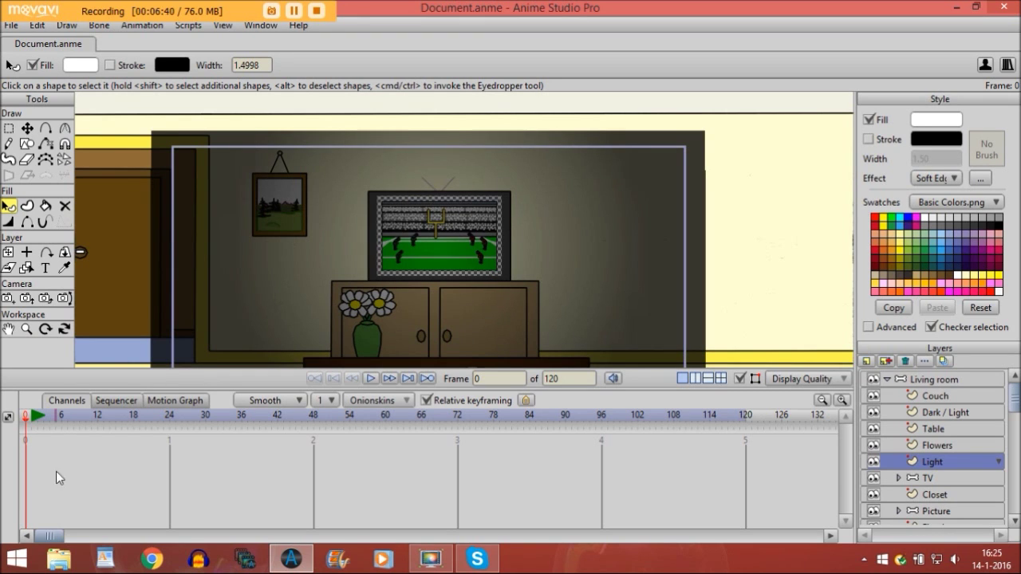
left_click(61, 422)
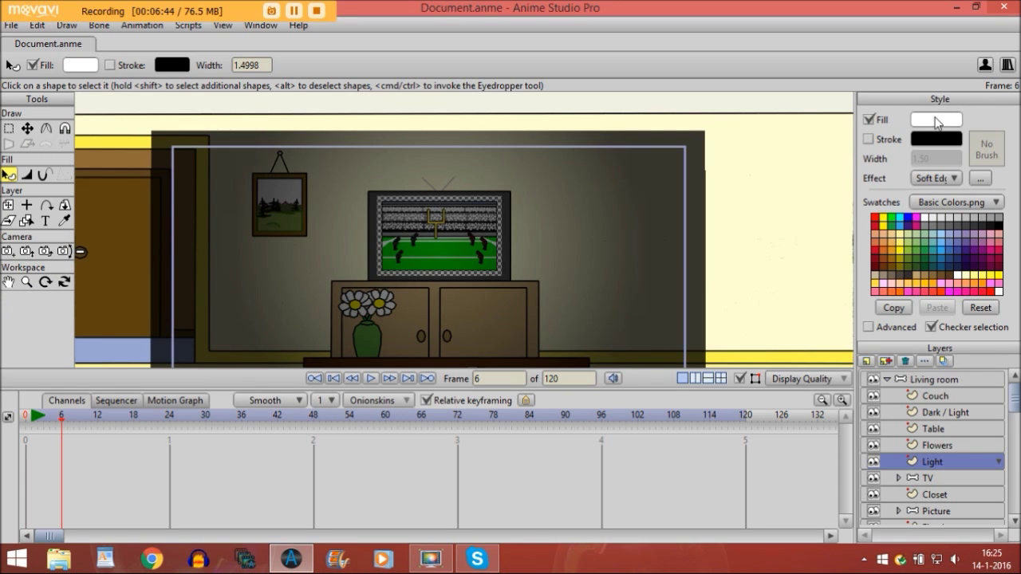
left_click(936, 119)
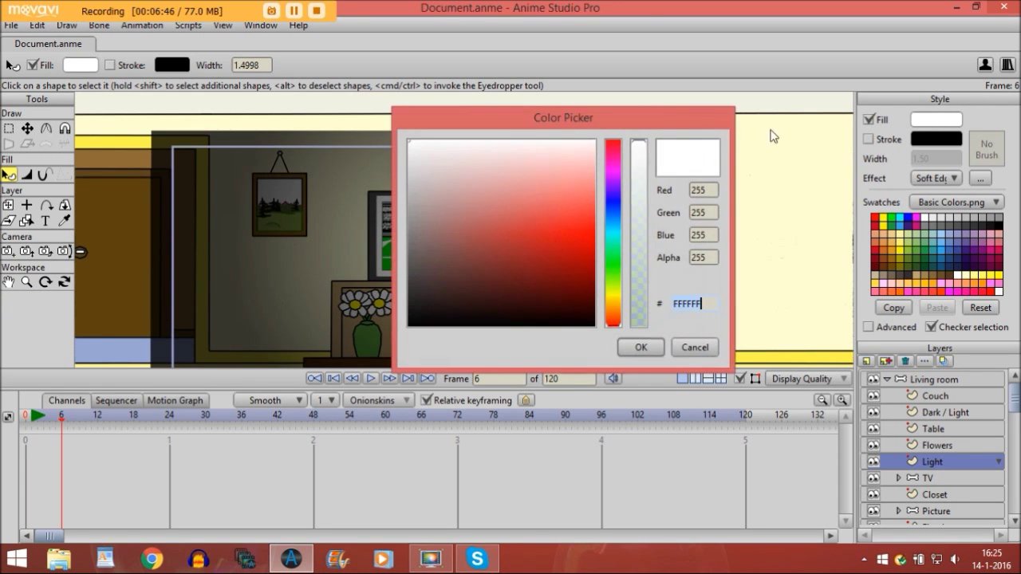
left_click_drag(640, 144, 626, 213)
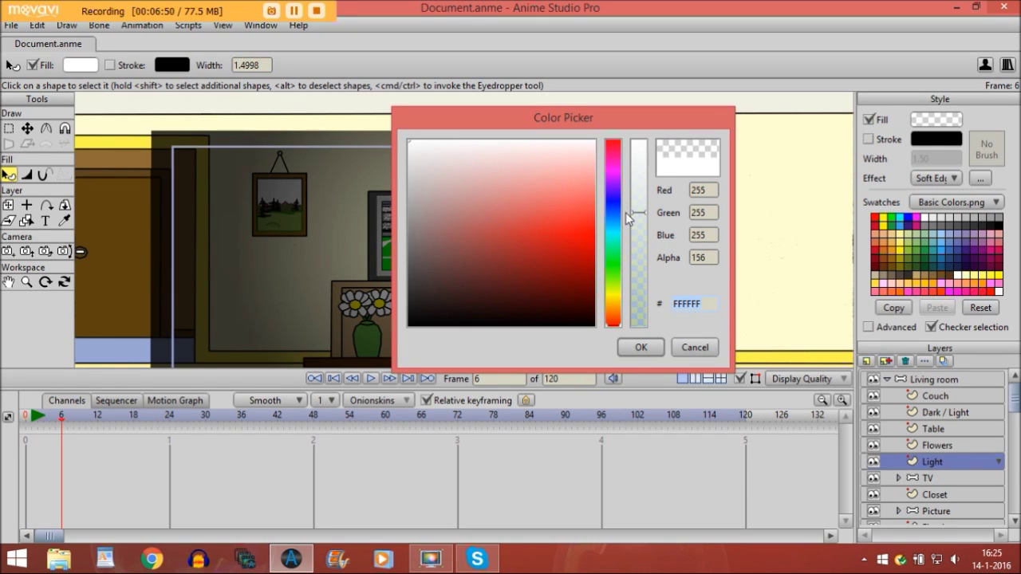
left_click(624, 349)
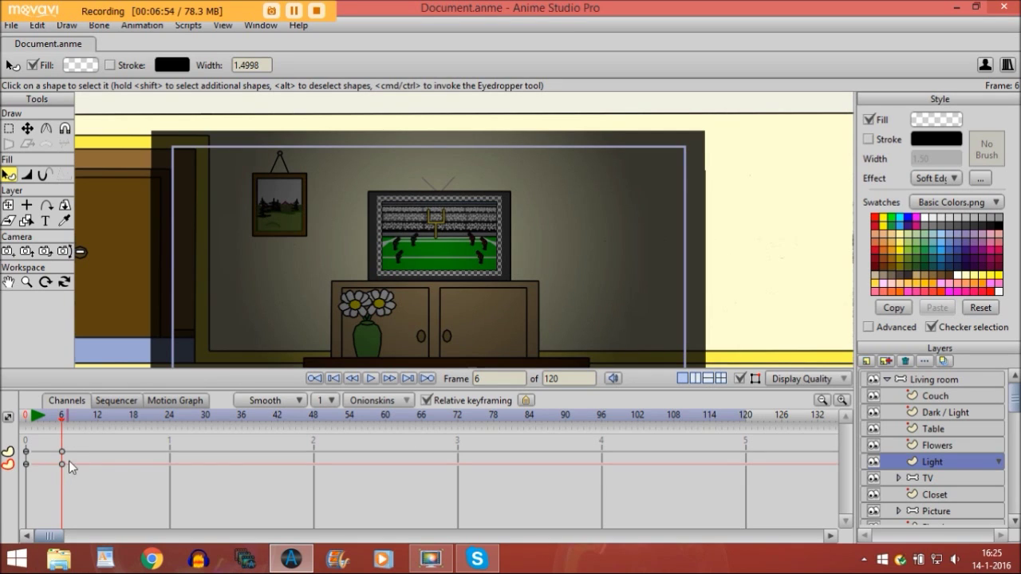
- Copy the Light layer's fill colour keyframes from frame 0 to frame 12
left_click(97, 416)
left_click_drag(40, 441, 16, 478)
left_click(37, 25)
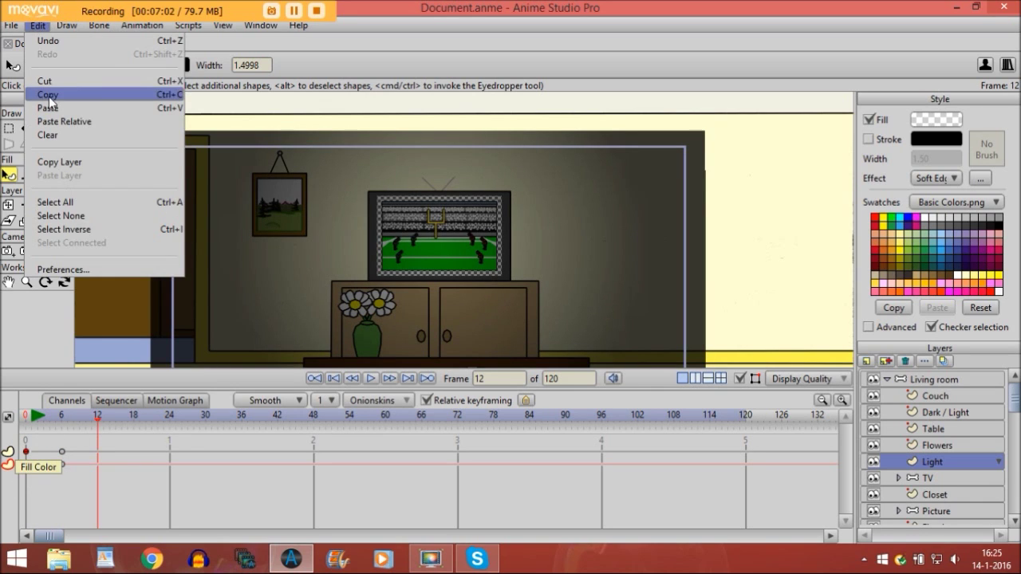
left_click(48, 94)
left_click(37, 24)
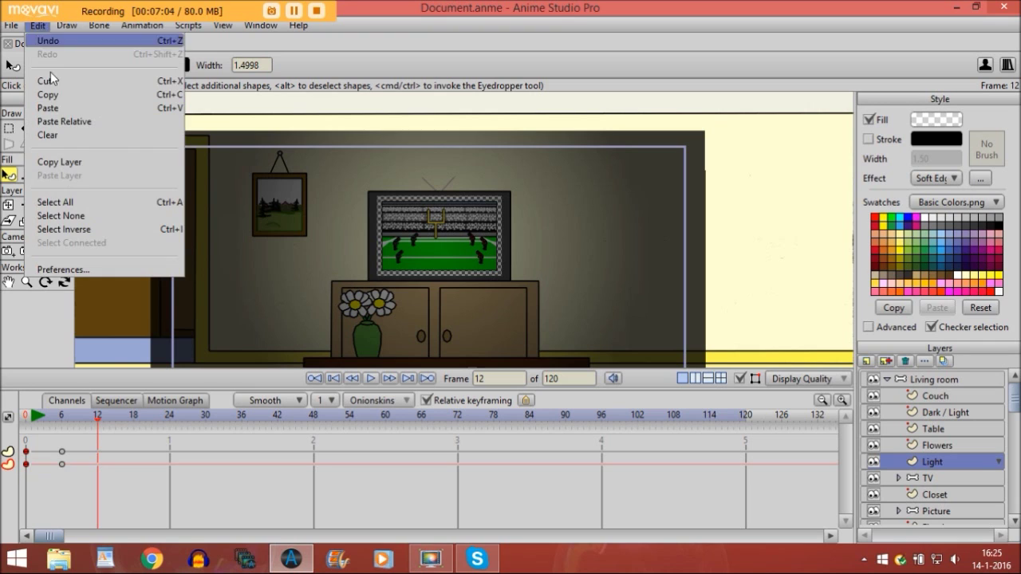
left_click(49, 107)
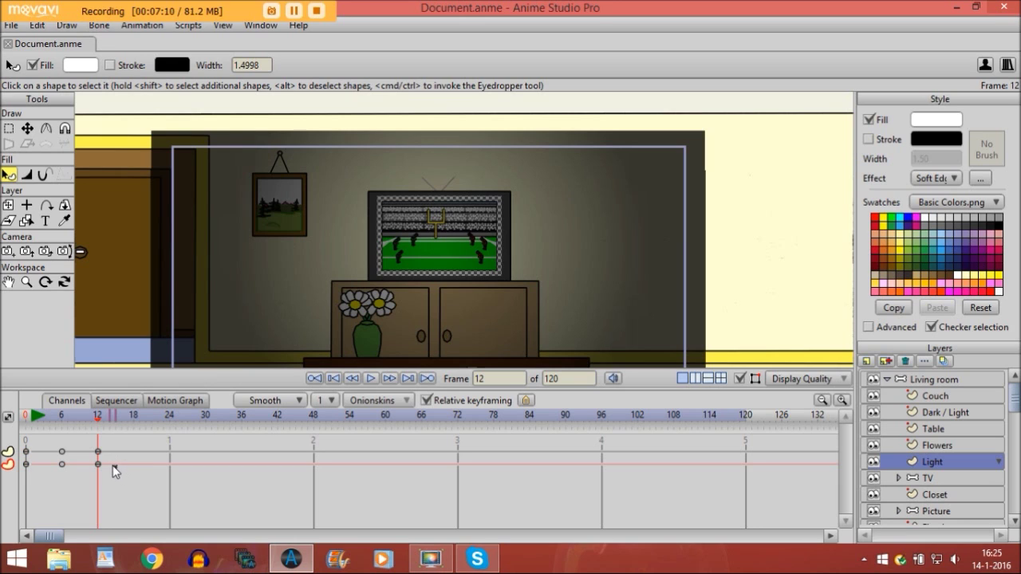
- Set the Light layer's frame 12 keyframes to Cycle interpolation, returning to absolute frame 1
left_click_drag(116, 470, 86, 447)
right_click(99, 457)
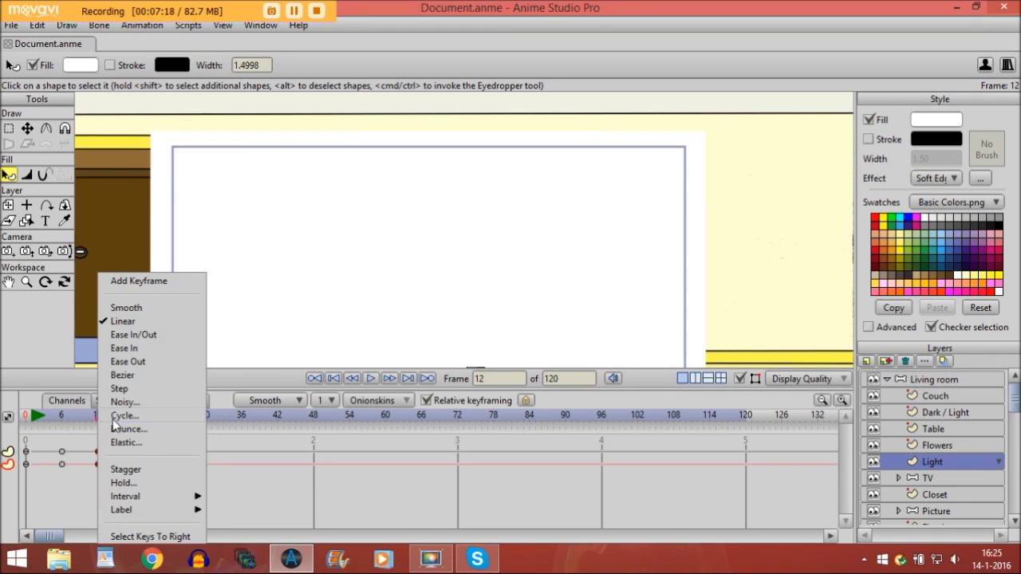
left_click(114, 418)
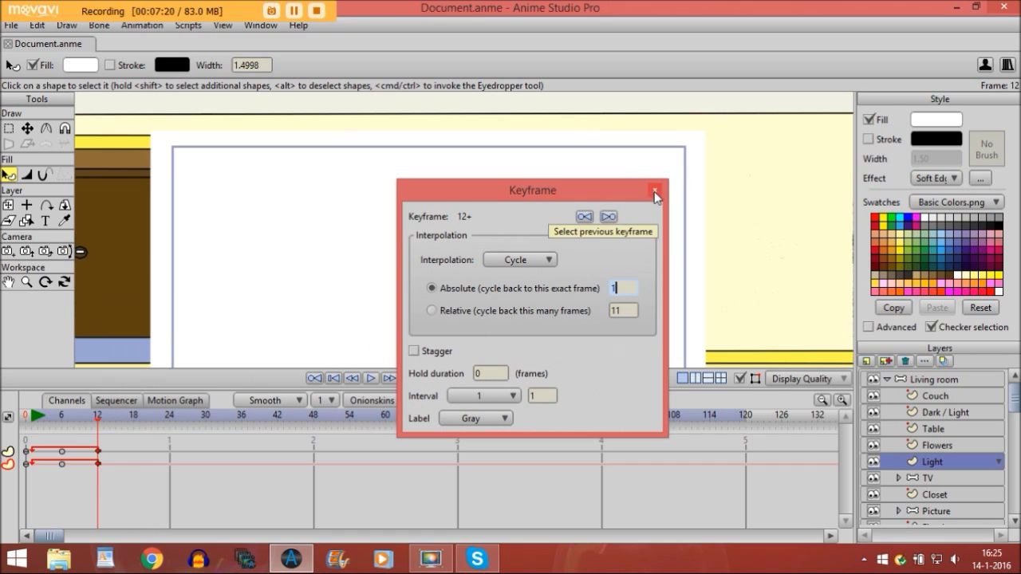
left_click(654, 190)
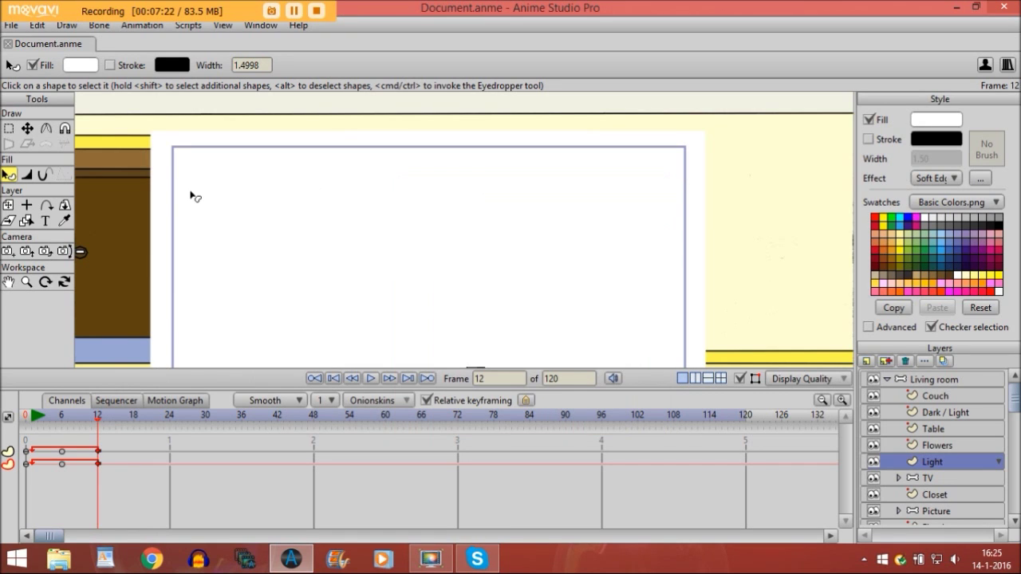
- Step through the animation from frame 6 to frame 17 to check the cycling TV light, and deselect the shape
left_click(62, 426)
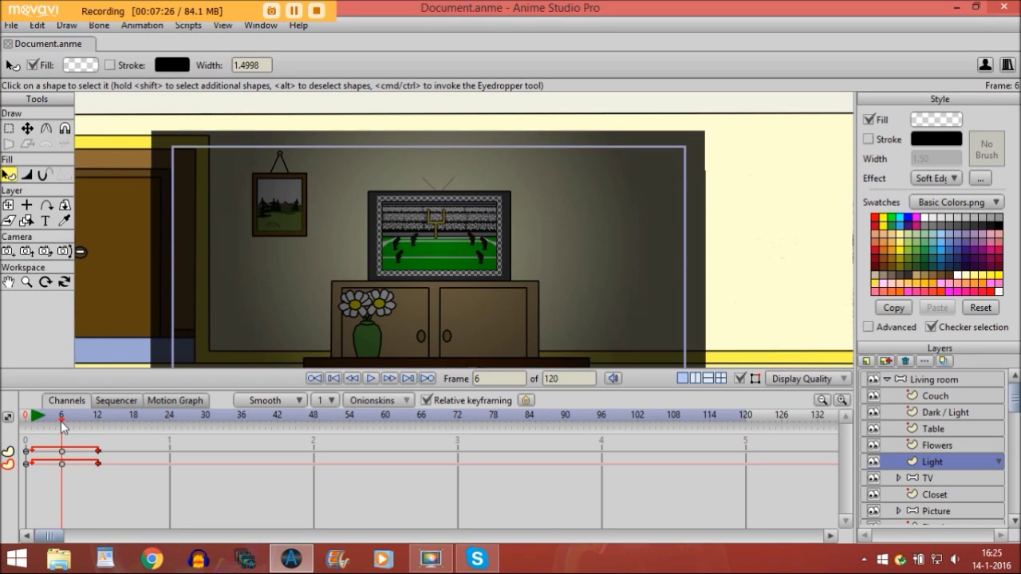
key("Right")
key("Right")
key("Right")
key("Right")
key("Right")
key("Right")
key("Right")
key("Right")
key("Right")
key("Right")
key("Right")
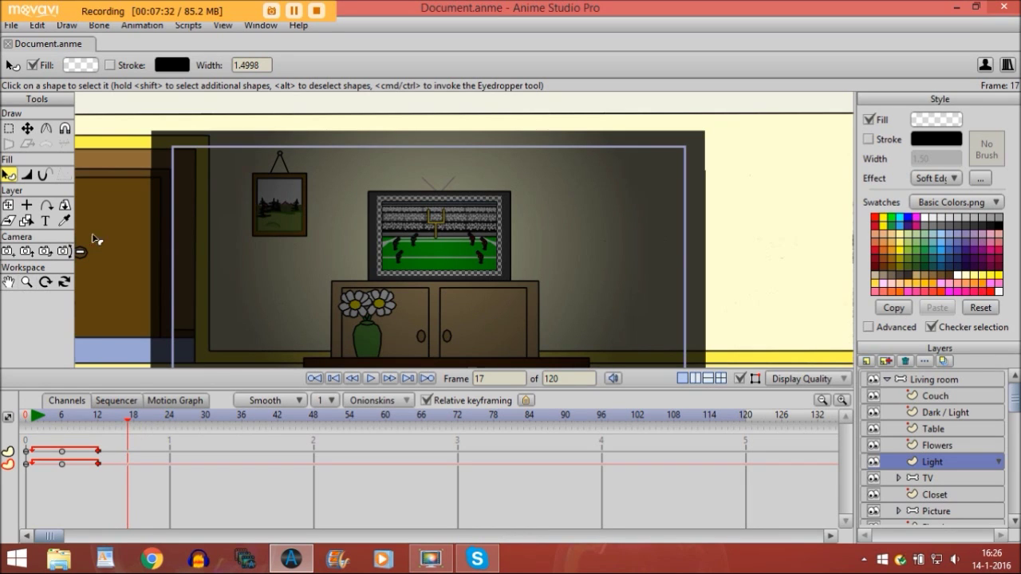
left_click(130, 203)
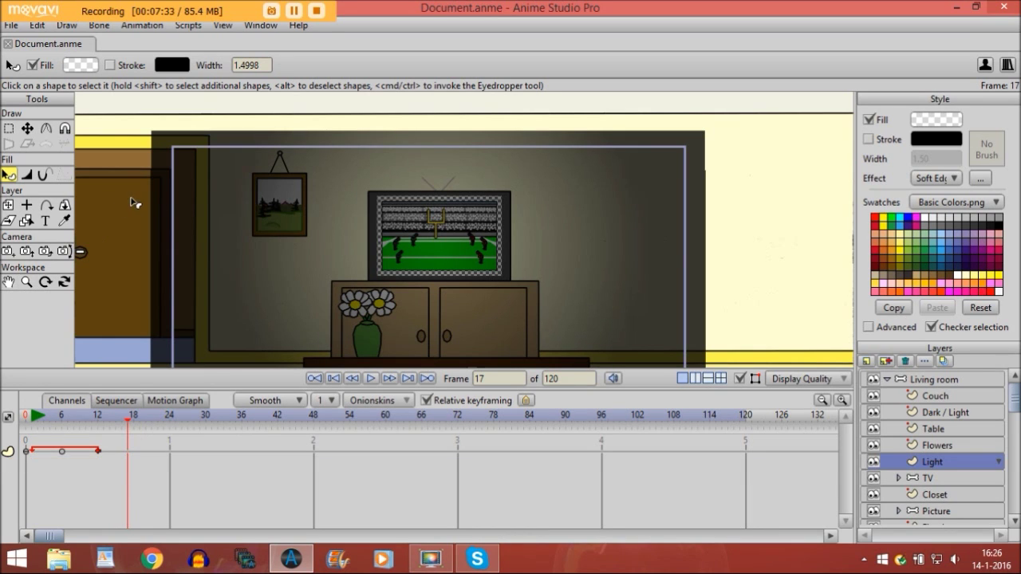
- Examine the TV up close while stepping through the frames from 17 to 42 to check the light's flicker, ending back at frame 0
left_click(26, 281)
left_click_drag(319, 200, 731, 259)
key("Right")
key("Right")
key("Right")
key("Right")
key("Right")
key("Right")
key("Right")
key("Right")
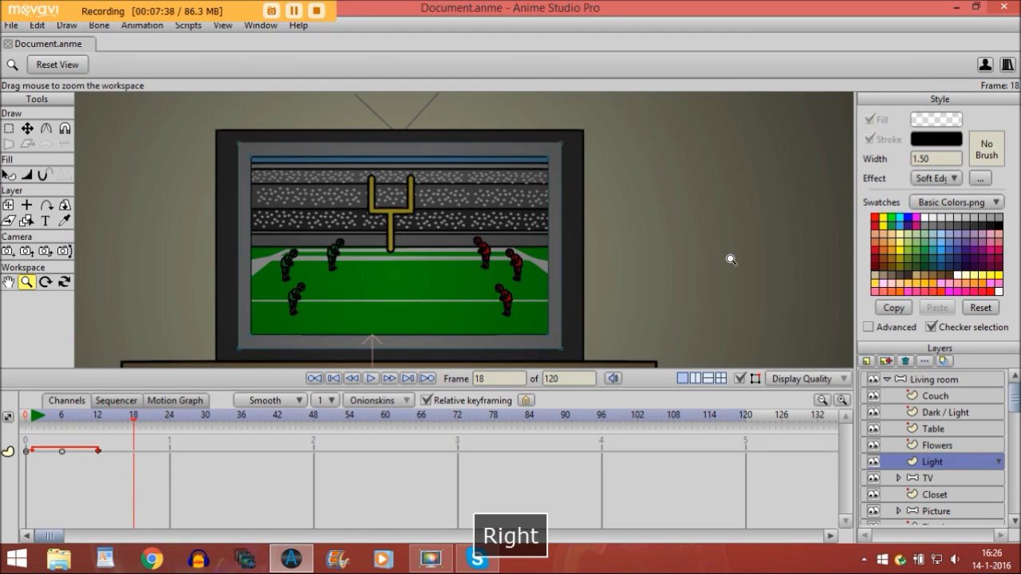
key("Right")
key("Right")
key("Right")
key("Right")
key("Right")
key("Right")
key("Right")
key("Right")
key("Right")
key("Right")
key("Right")
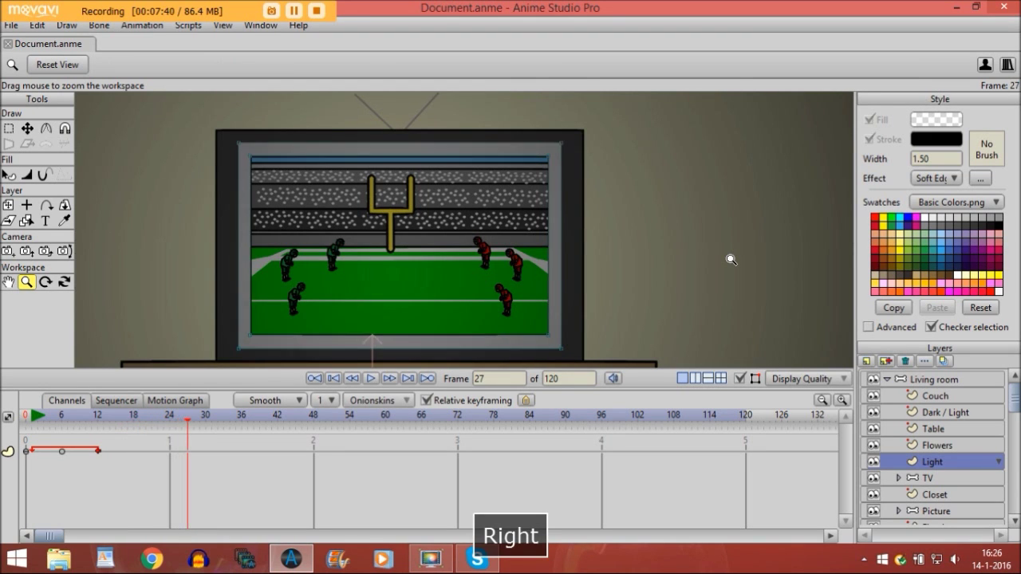
key("Right")
key("Right")
key("Right")
key("Right")
key("Right")
key("Right")
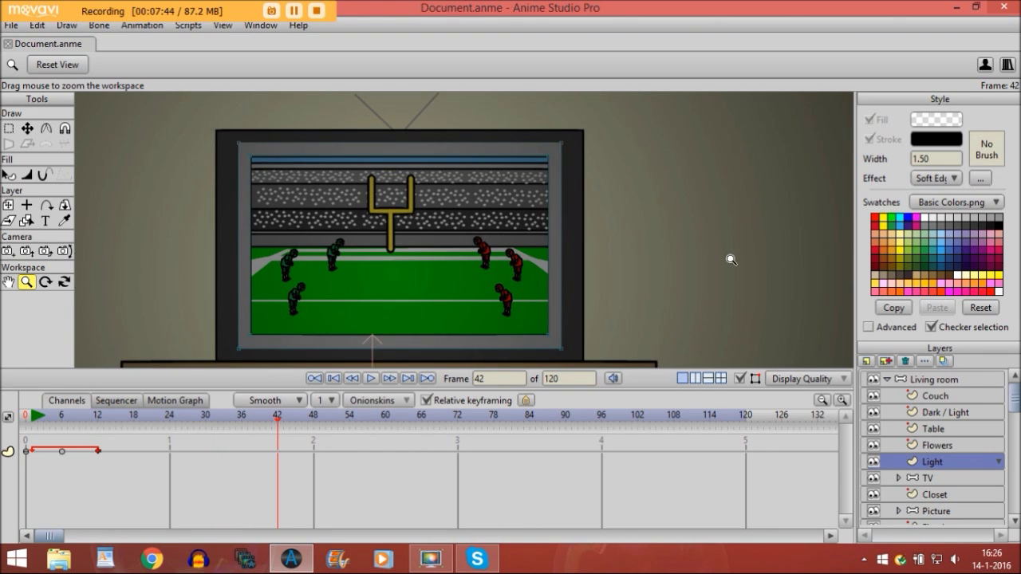
left_click(335, 378)
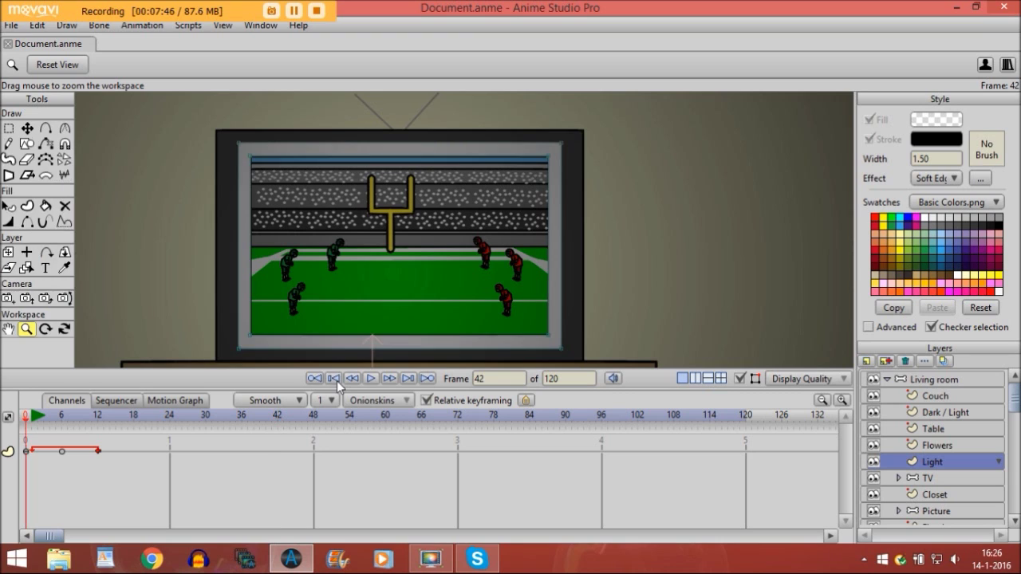
- Darken the fill of the left couch cushion on the Couch layer to dark red 700219
left_click_drag(323, 252, 8, 275)
left_click(8, 329)
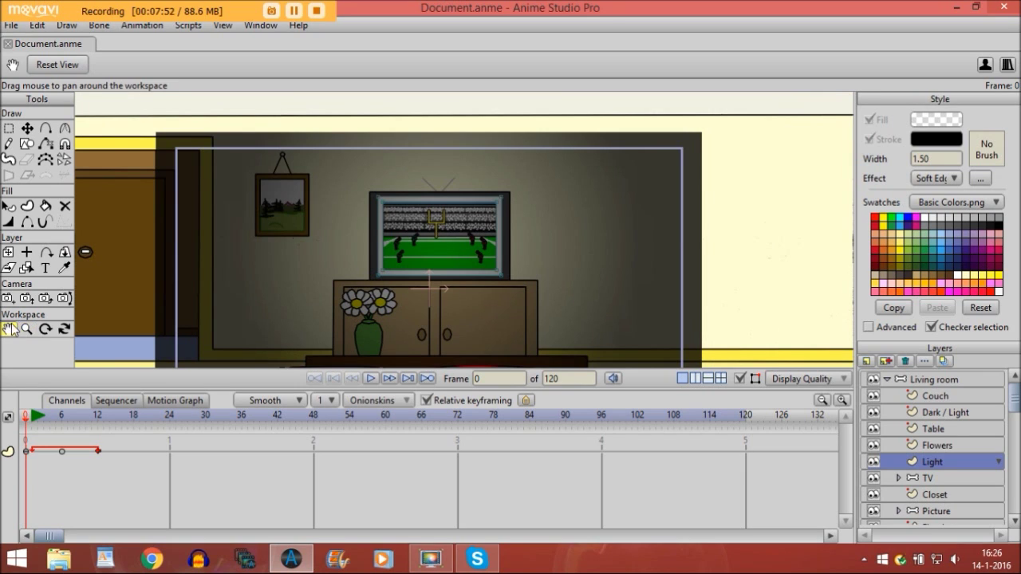
left_click_drag(305, 225, 322, 186)
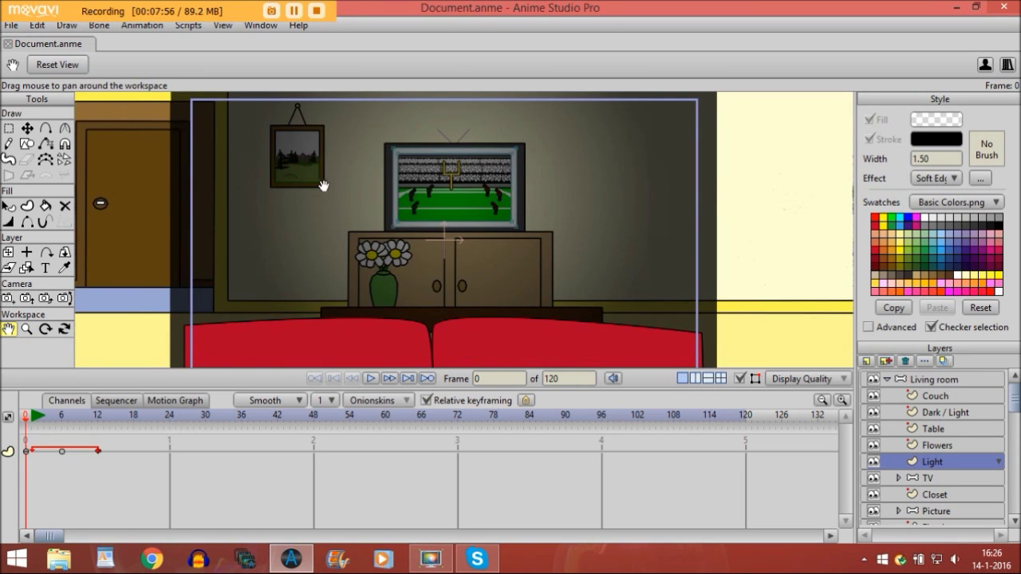
left_click_drag(332, 255, 335, 242)
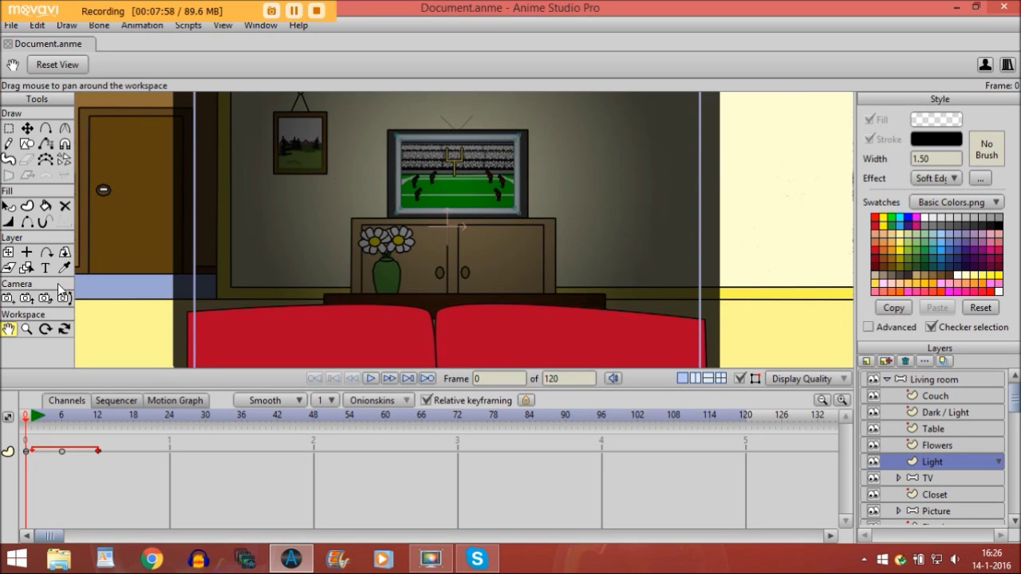
left_click(8, 206)
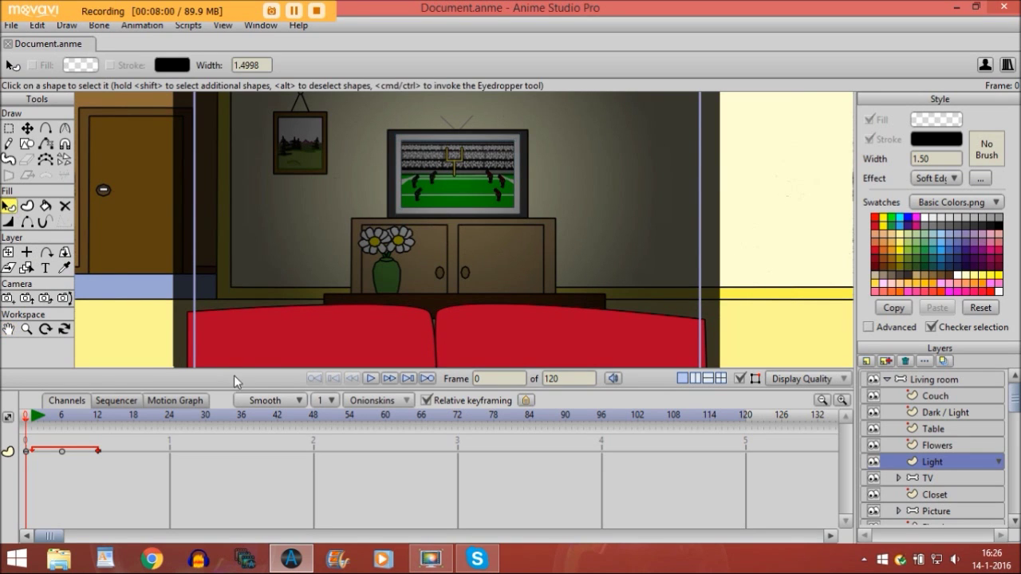
left_click(916, 396)
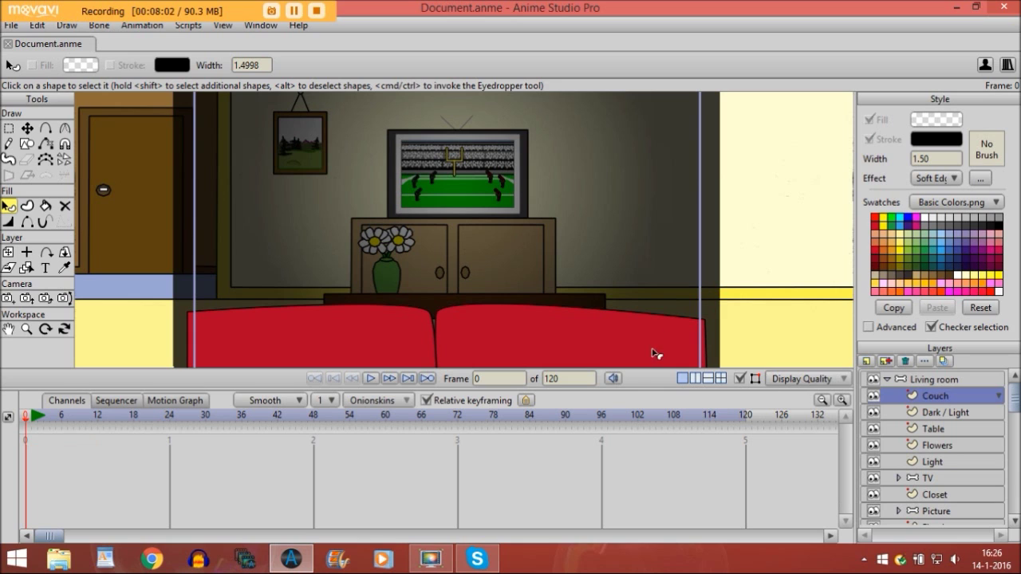
left_click(349, 349)
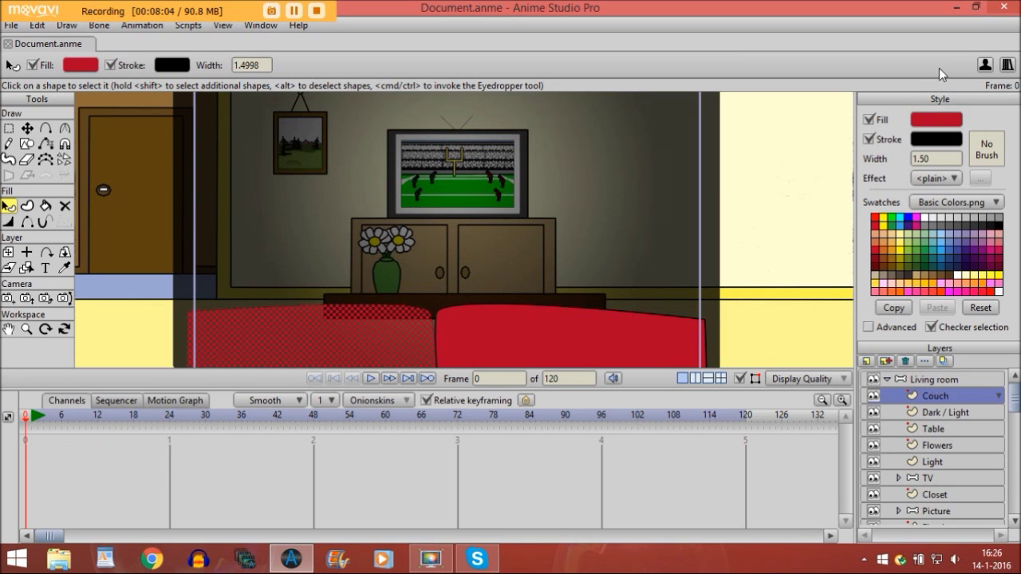
left_click(920, 129)
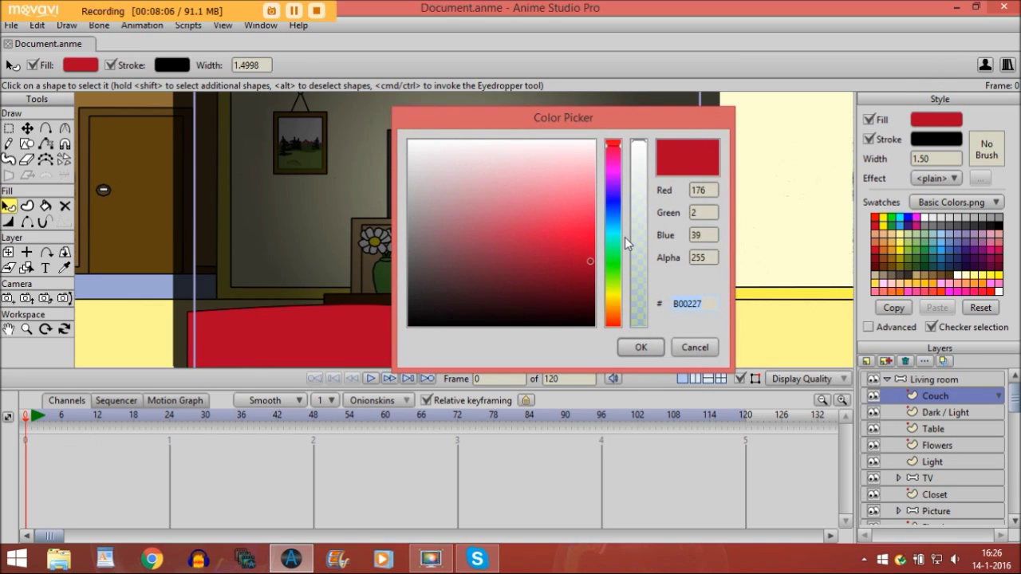
left_click_drag(591, 273, 589, 285)
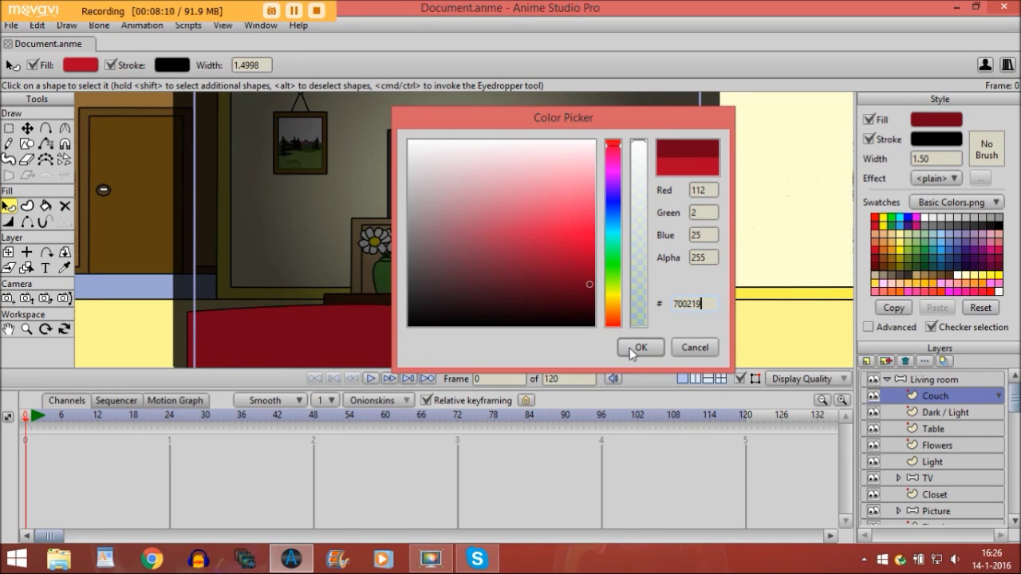
left_click(629, 347)
- Copy the left couch cushion's dark red style onto the right cushion with the Eyedropper
left_click(504, 339)
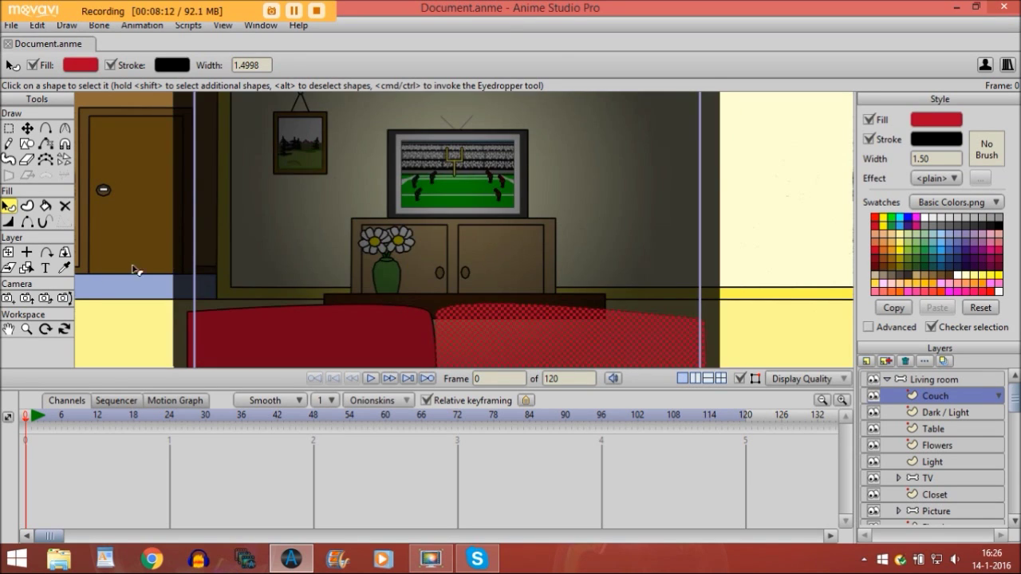
left_click(64, 268)
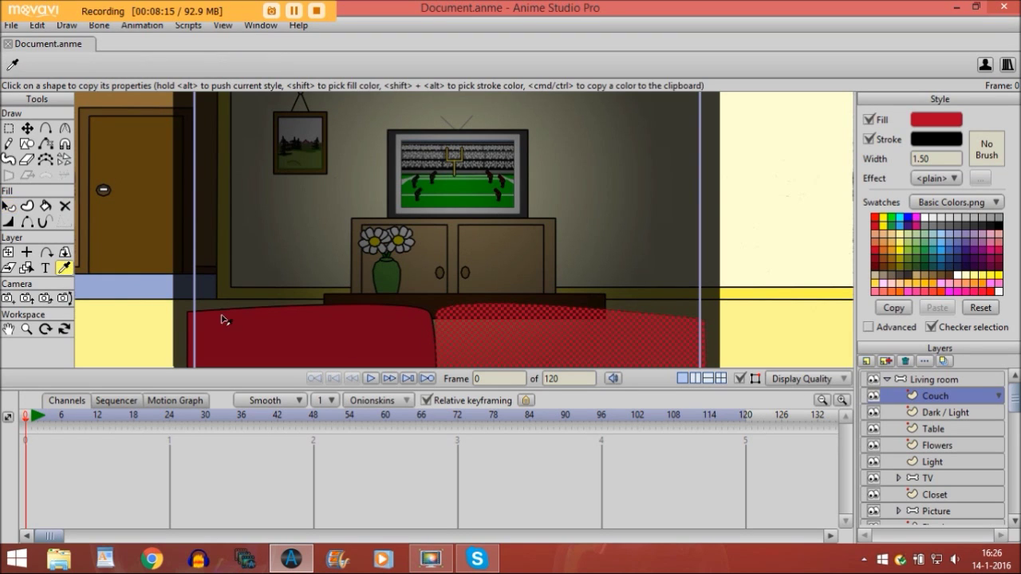
left_click(356, 333)
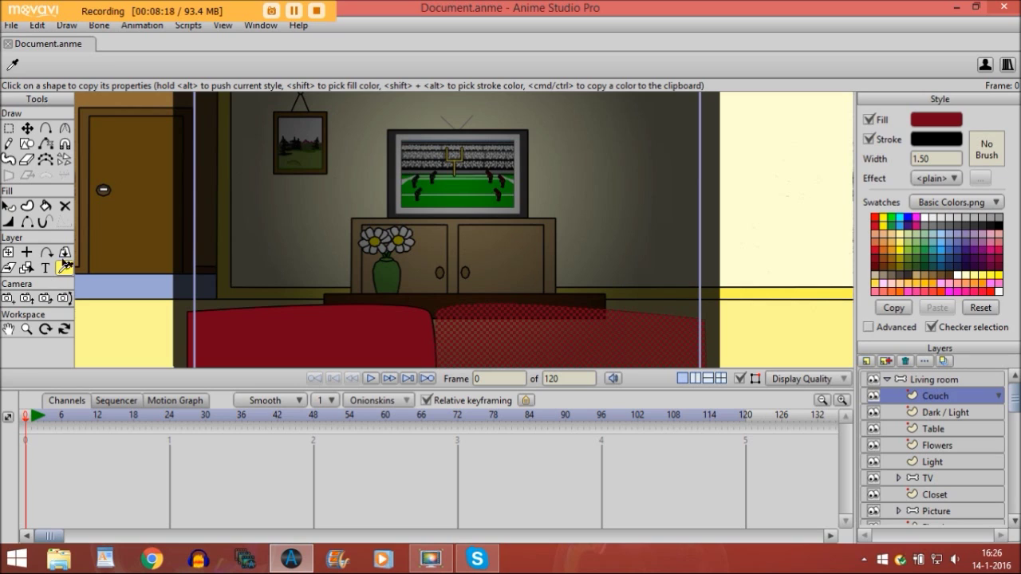
- At frame 6, extend the radial gradient handle of the Dark / Light layer's overlay slightly upward to widen the lit area
left_click(8, 206)
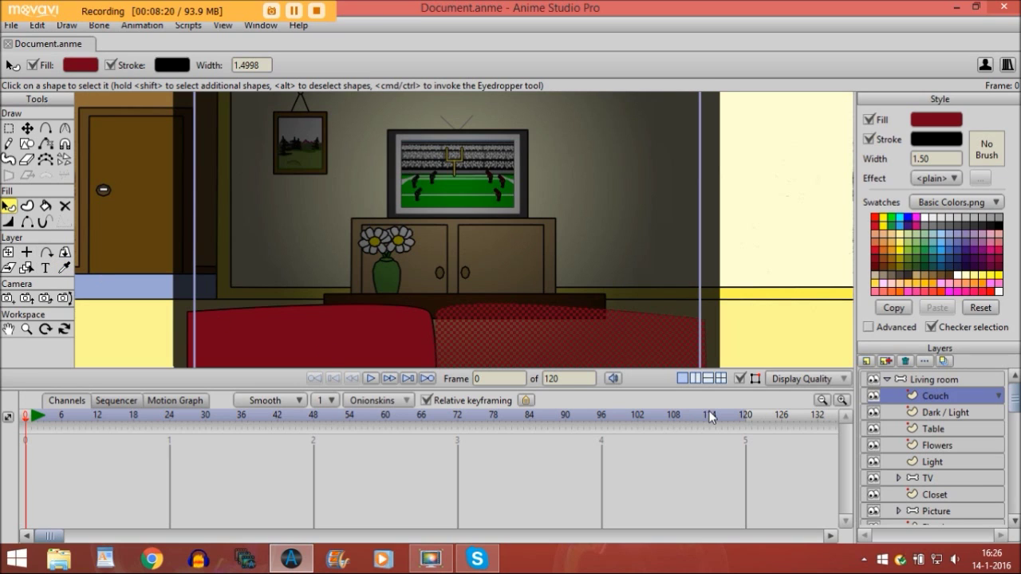
left_click(976, 413)
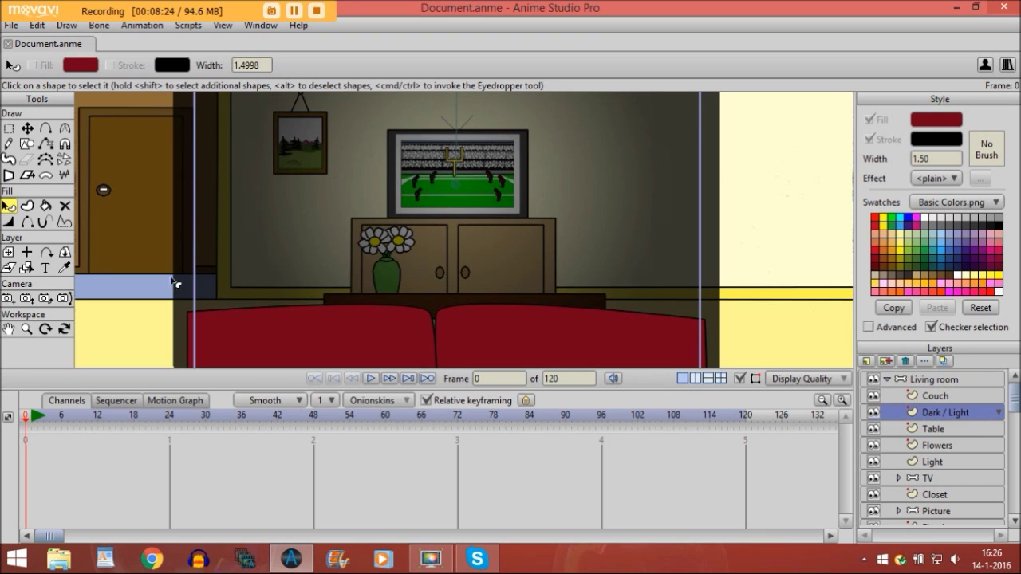
left_click(26, 329)
mouse_move(429, 232)
left_mouse_down()
mouse_move(253, 208)
mouse_move(425, 220)
mouse_move(378, 221)
left_mouse_up()
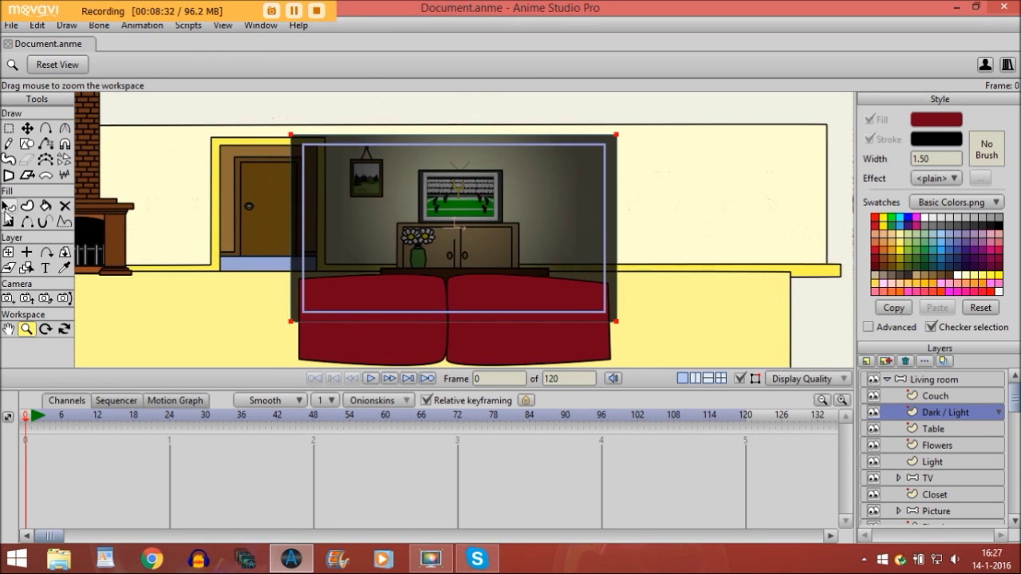
left_click(6, 208)
left_click(26, 328)
left_click(8, 329)
left_click_drag(234, 193, 230, 239)
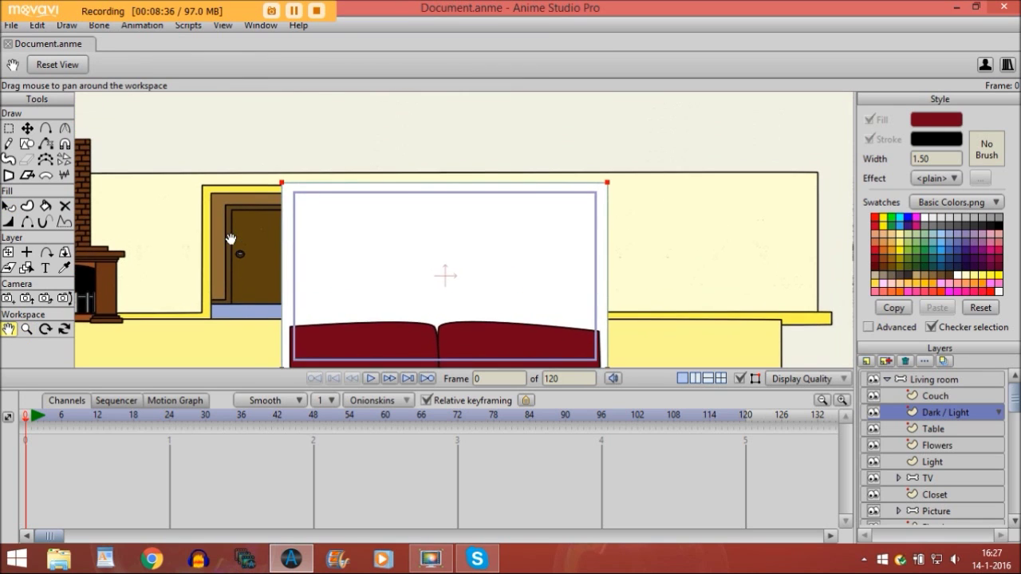
left_click(8, 208)
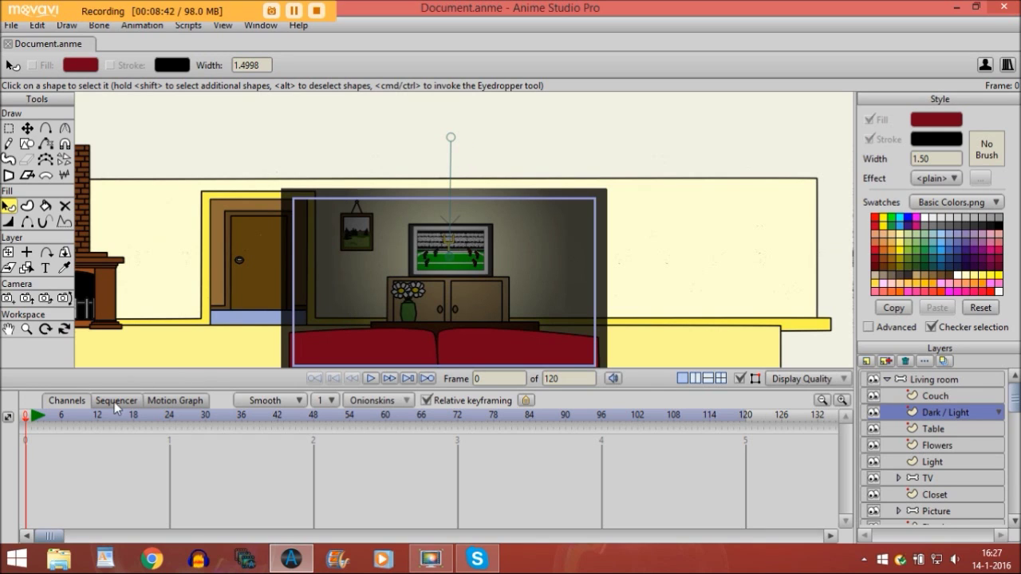
left_click(62, 418)
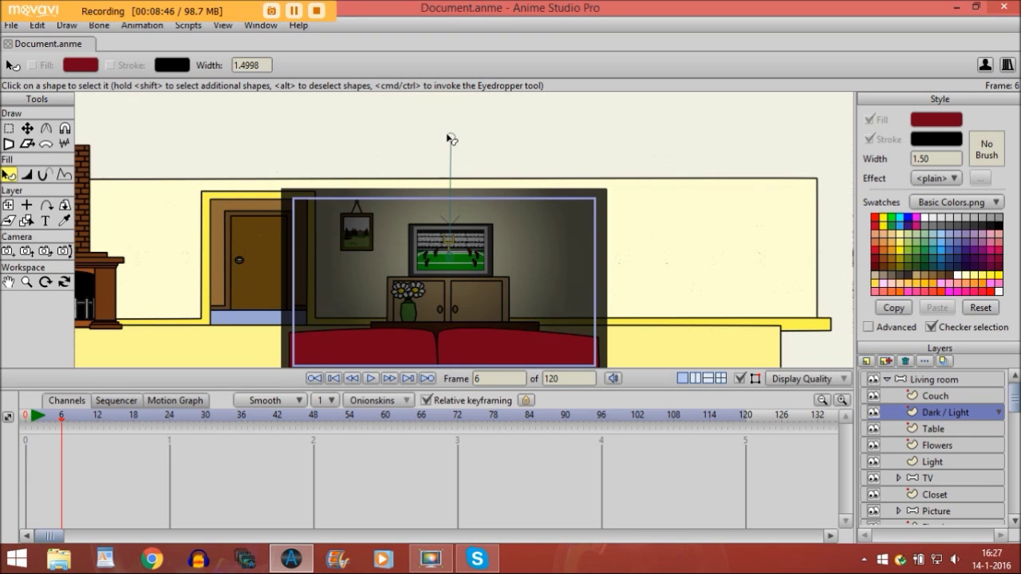
left_click_drag(451, 142, 453, 106)
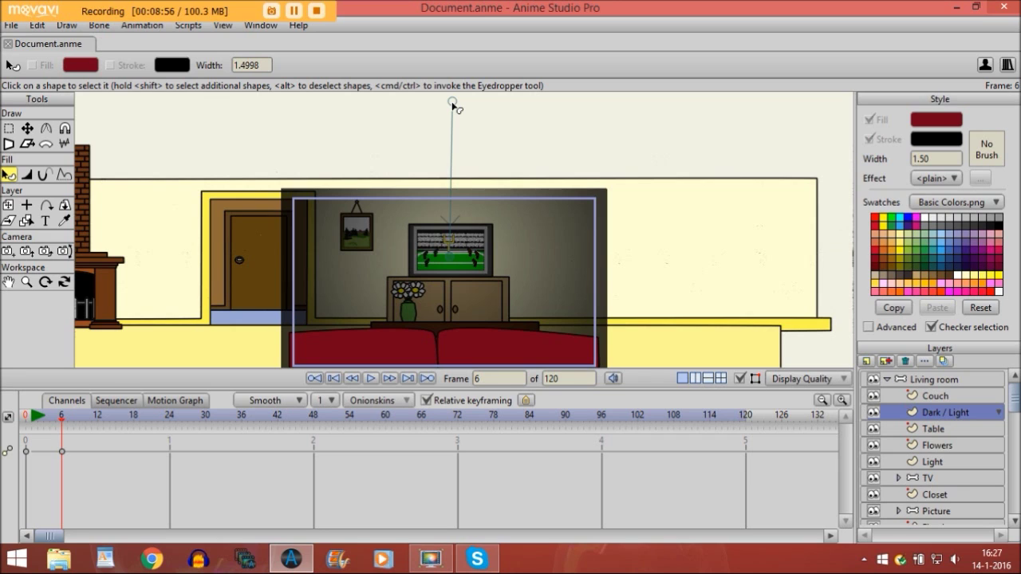
- Step back and forth through the frames up to frame 6 to check the Dark / Light gradient's change
key("Left")
key("Left")
key("Left")
key("Left")
key("Left")
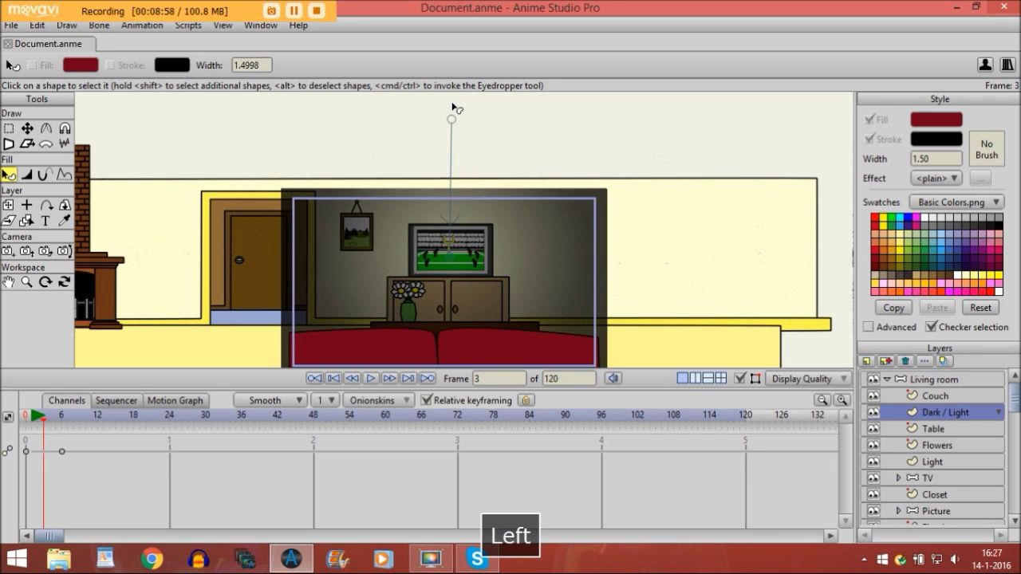
key("Right")
key("Right")
key("Right")
key("Right")
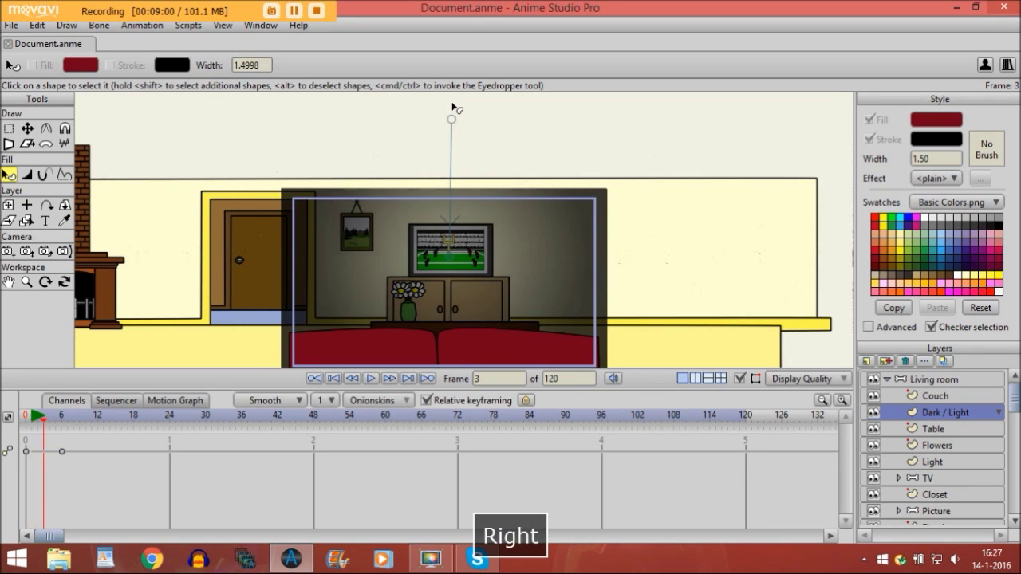
key("Right")
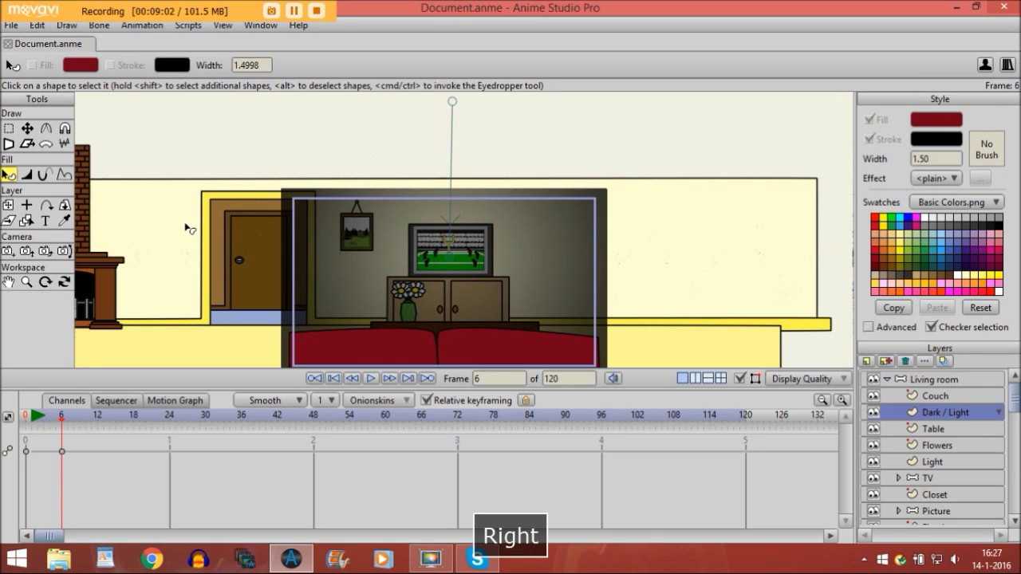
- Copy the Dark / Light layer's gradient keyframe from frame 0 to frame 12
left_click(97, 414)
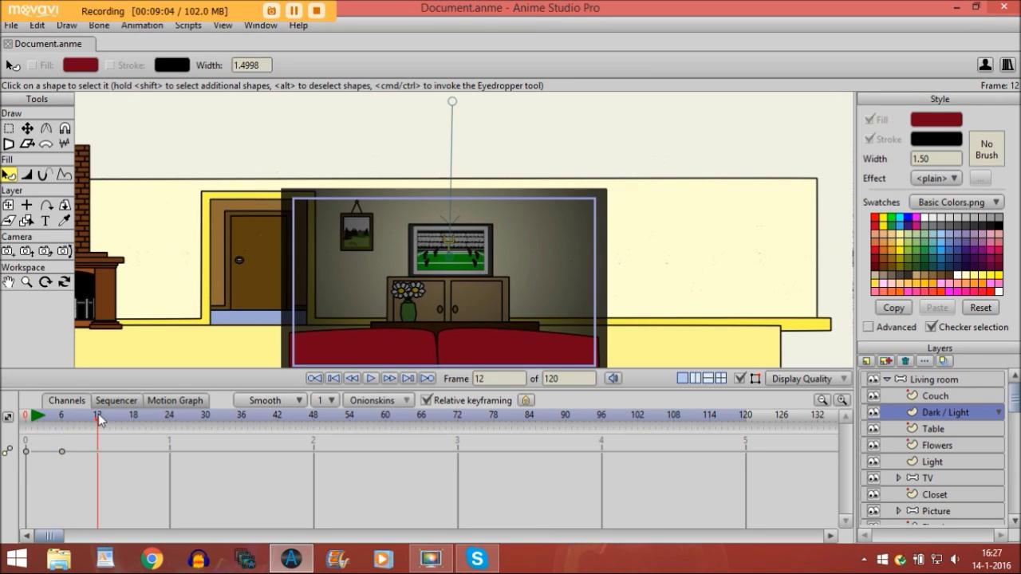
left_click(26, 451)
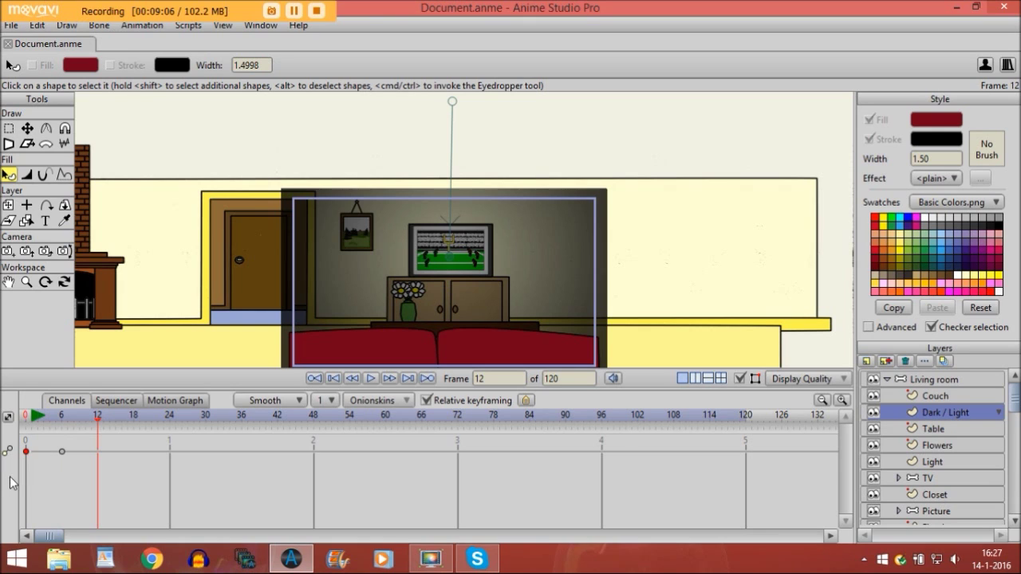
left_click(39, 26)
left_click(39, 26)
left_click(42, 25)
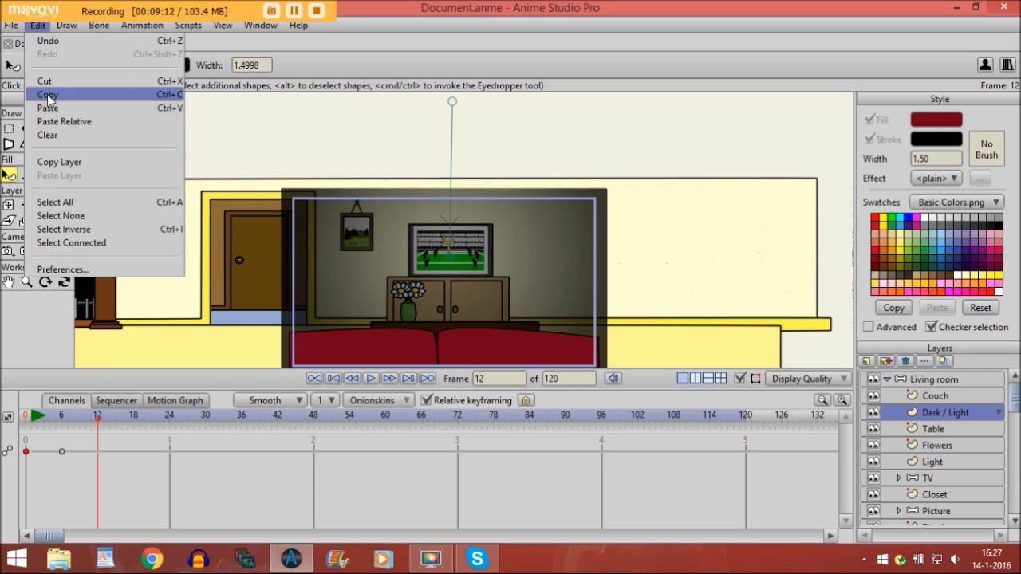
left_click(50, 110)
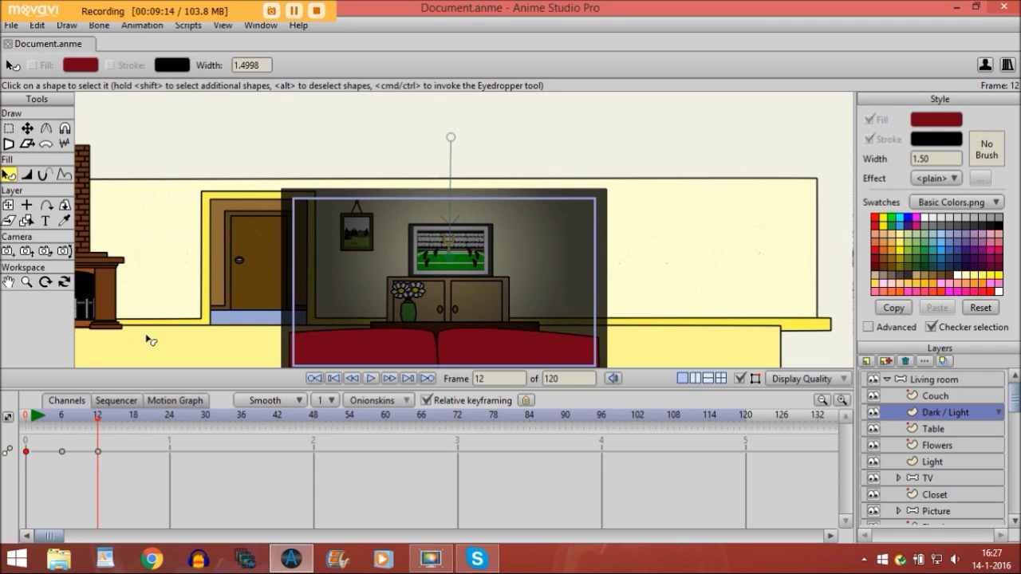
- Set the Dark / Light layer's frame 12 keyframe to Cycle interpolation, returning to absolute frame 1
left_click(98, 452)
right_click(98, 452)
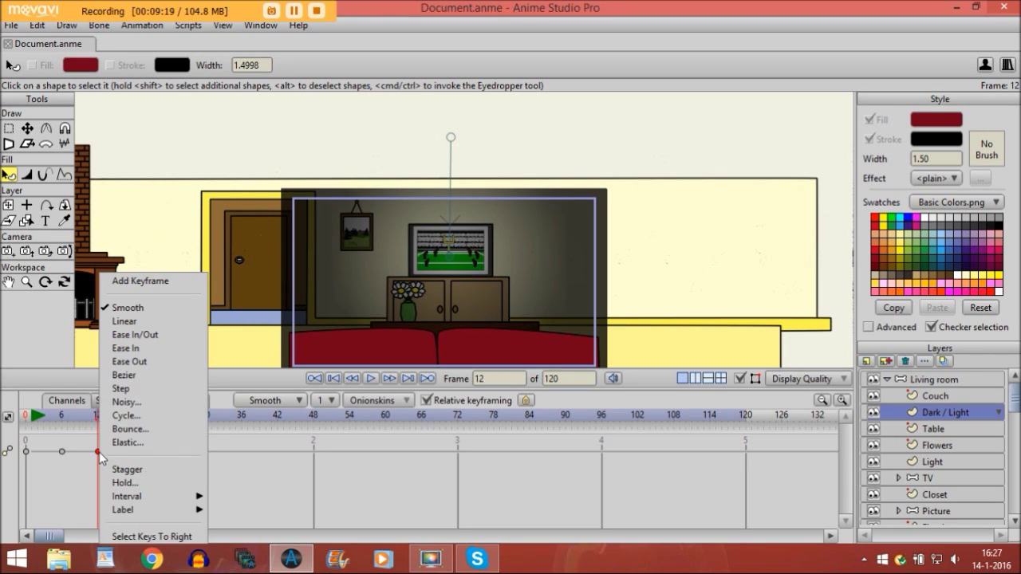
left_click(127, 415)
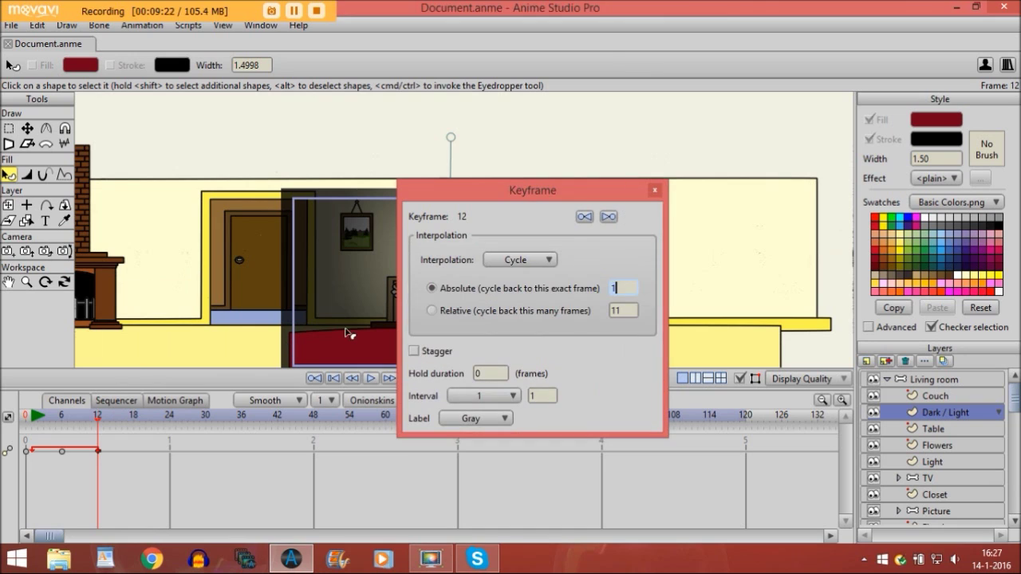
left_click(655, 190)
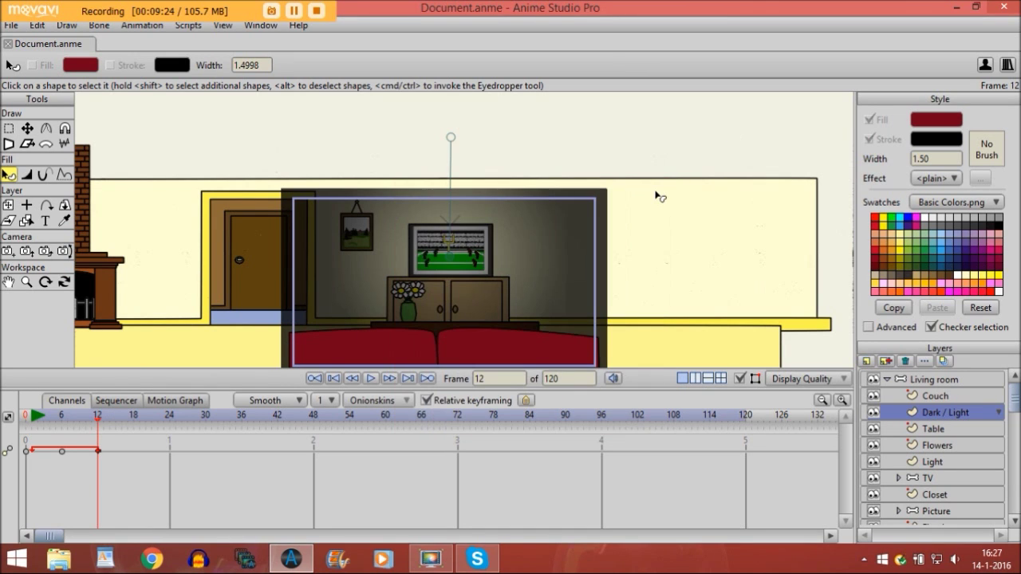
- Step through the frames from 12 past 18 to check the cycling Dark / Light gradient
key("Right")
key("Right")
key("Right")
key("Right")
key("Right")
key("Right")
key("Right")
key("Right")
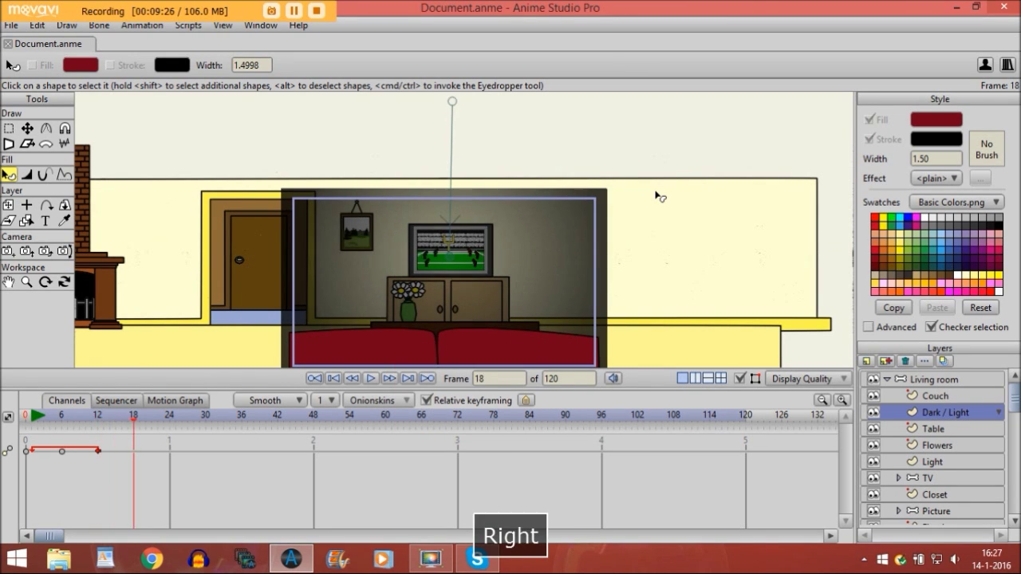